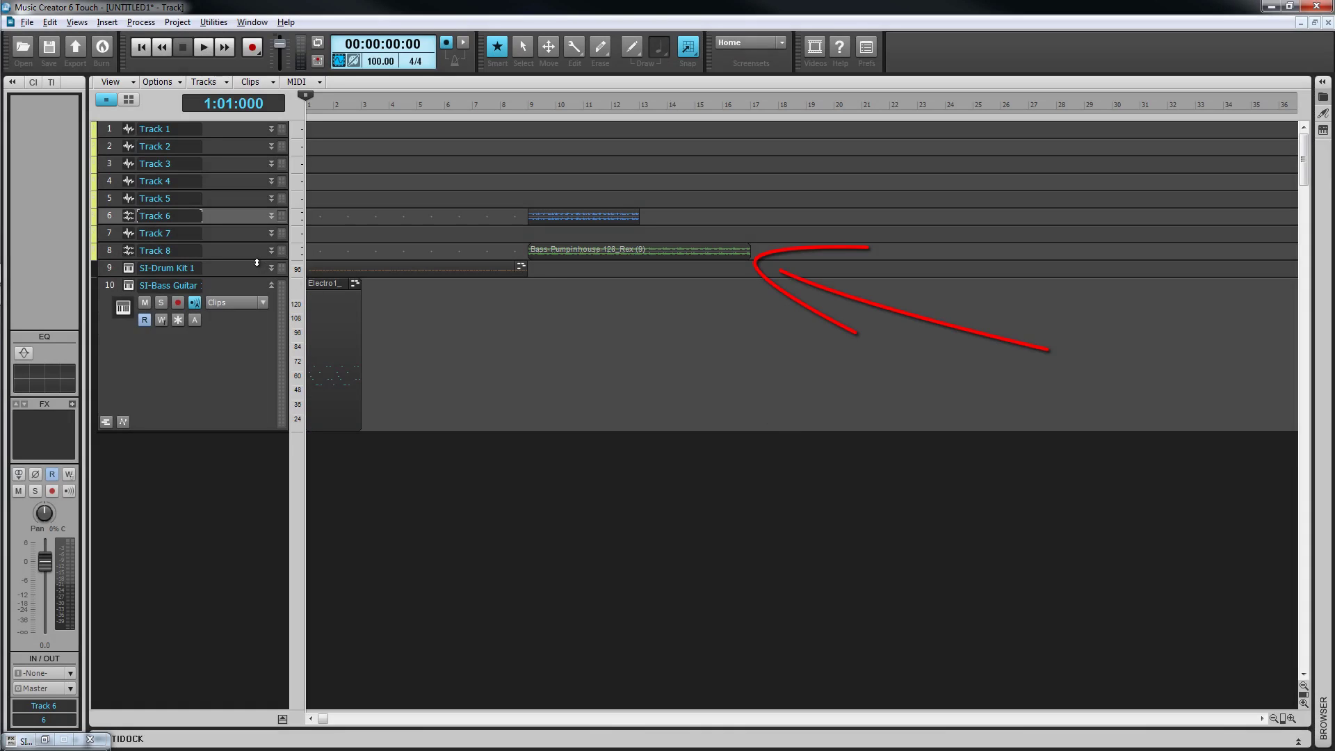
Increase the heights of Track 8 and Track 6 so their clip waveforms can be seen.
left_click_drag(256, 260, 240, 356)
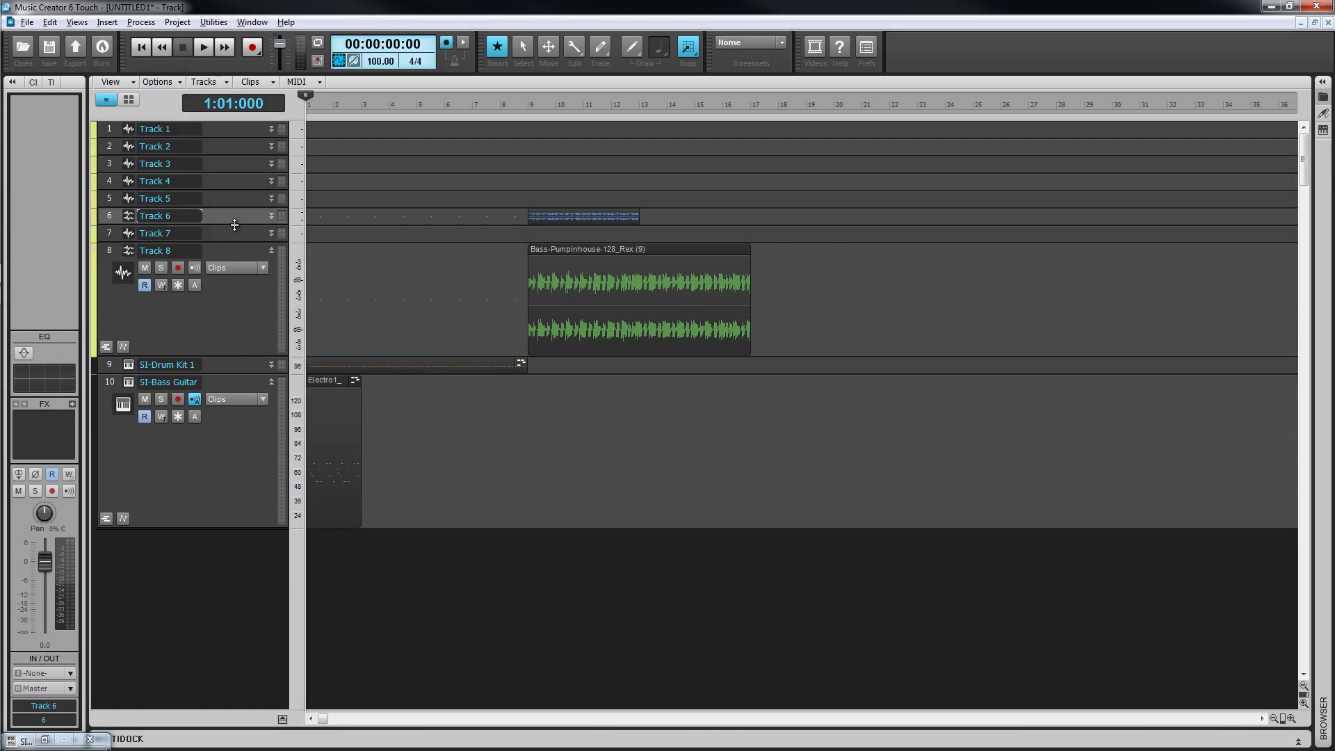
left_click_drag(235, 224, 242, 296)
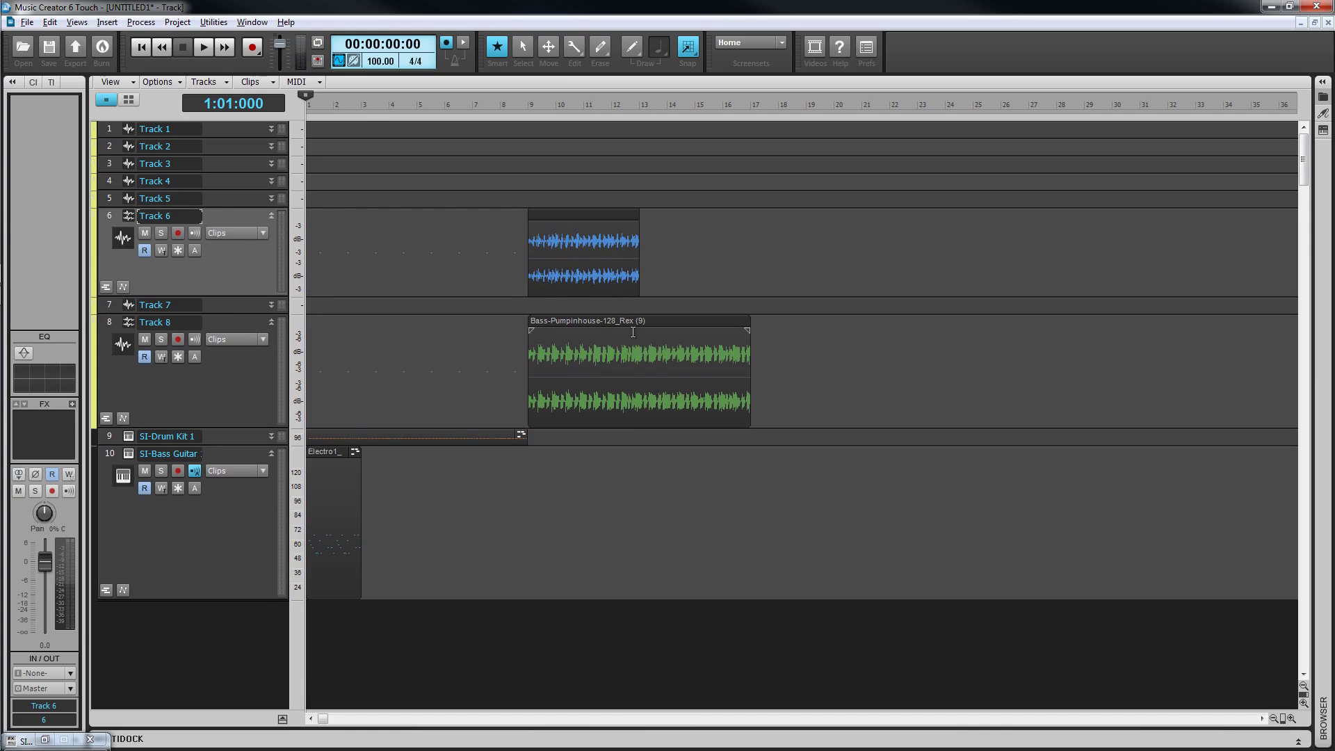
Try extending the Track 6 clip to about measure 32 with Groove-Clip Looping, and turn its looping off again.
left_click(583, 217)
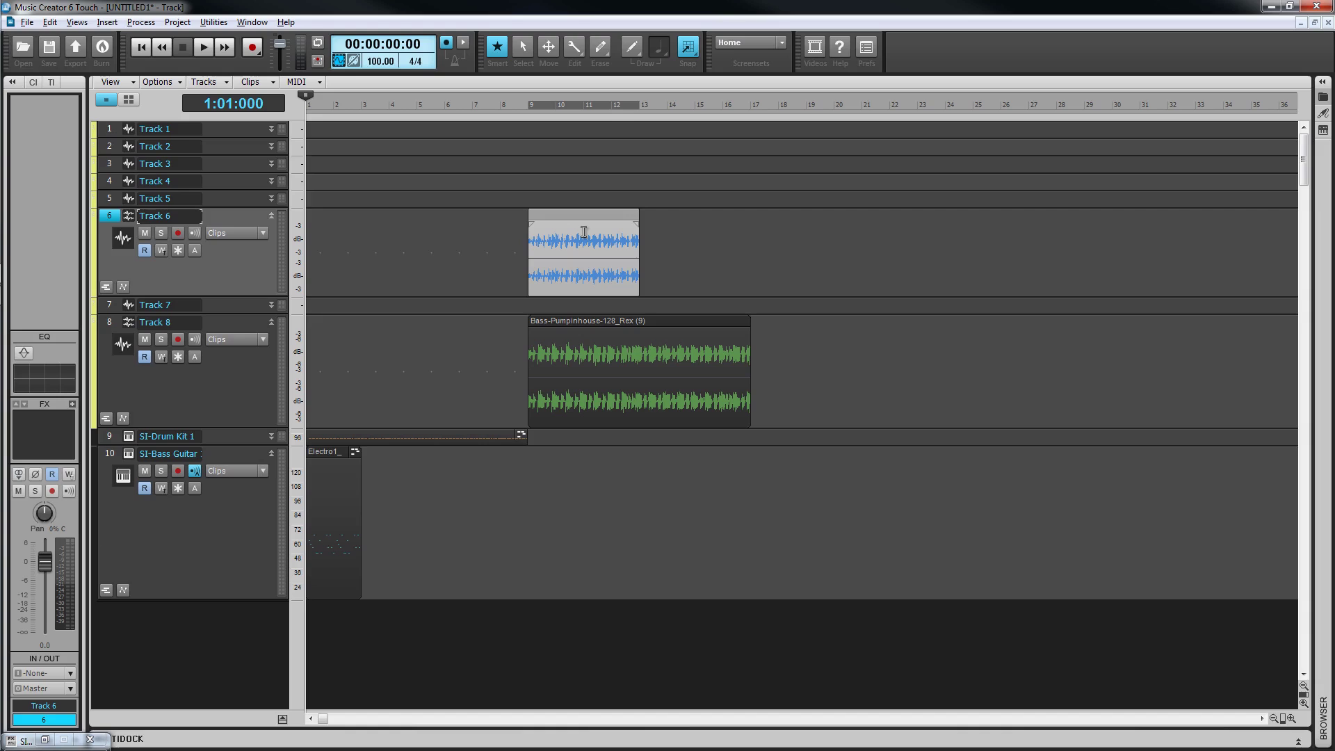
right_click(584, 231)
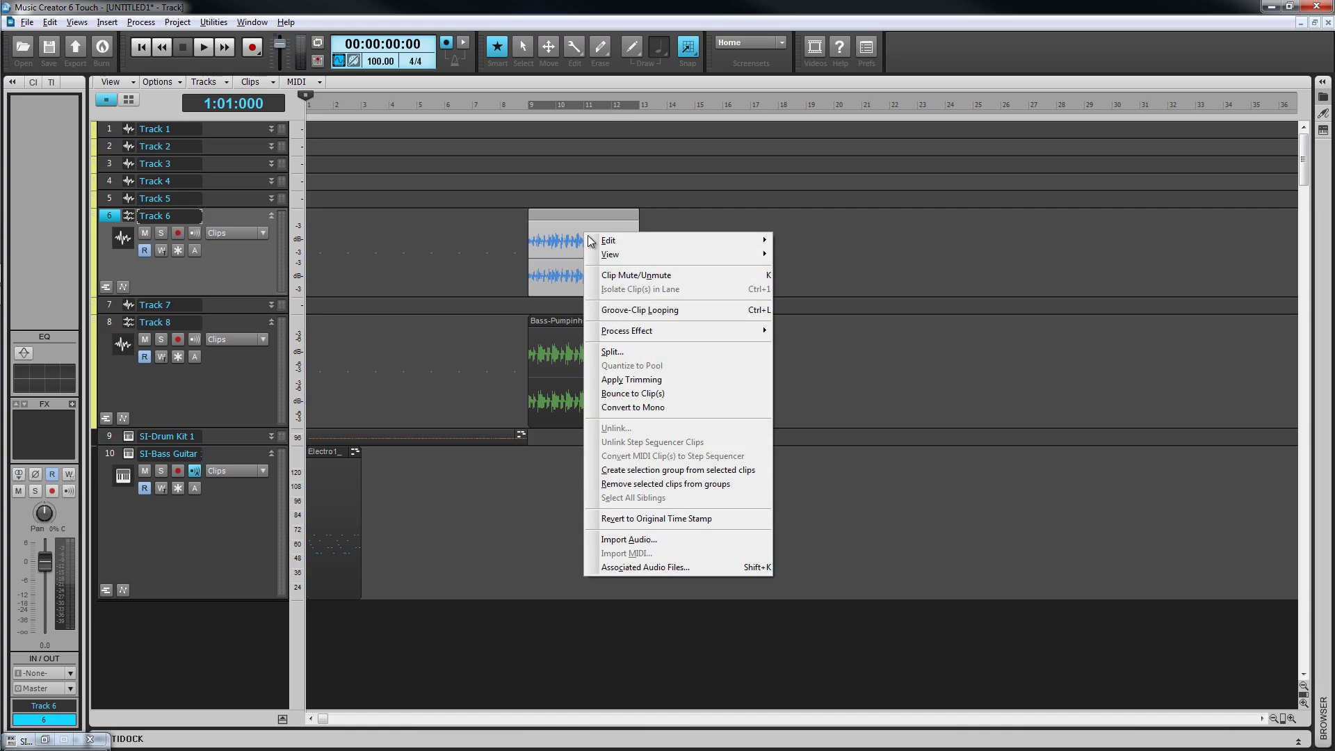
left_click(653, 310)
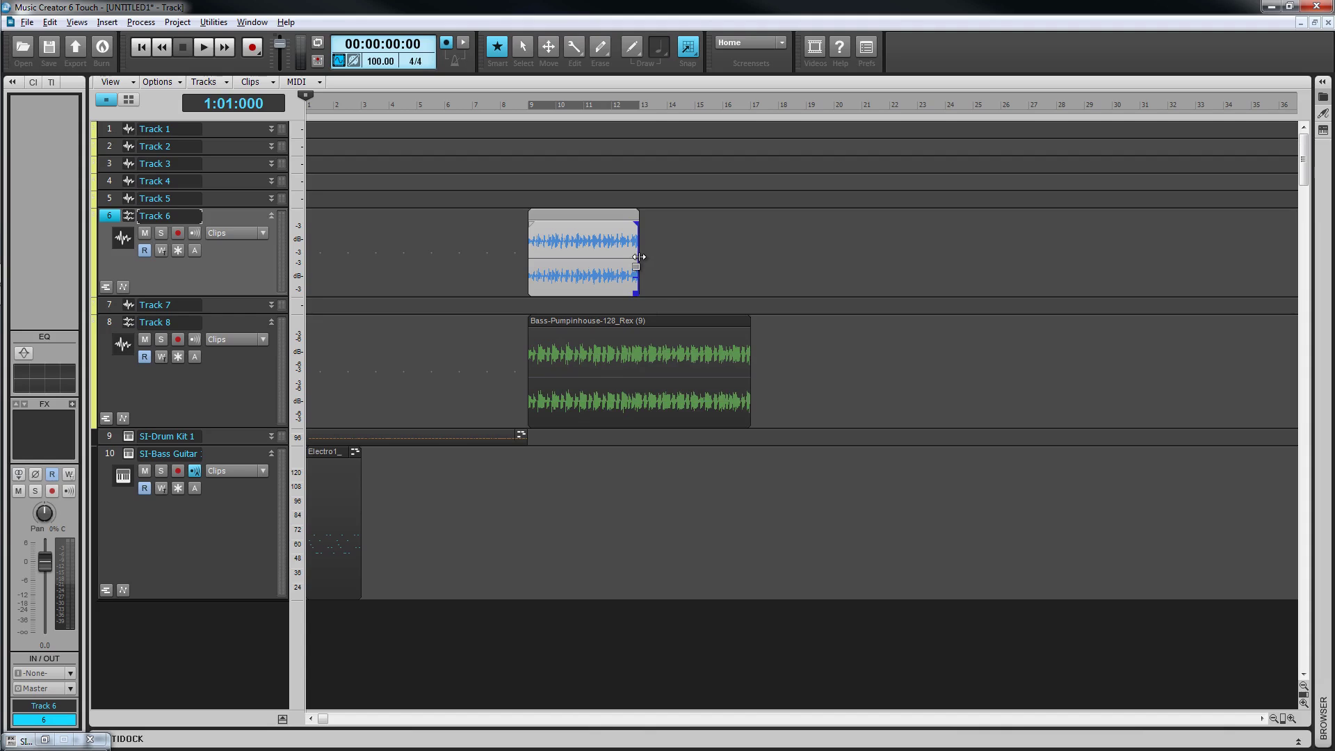
left_click_drag(639, 256, 1160, 258)
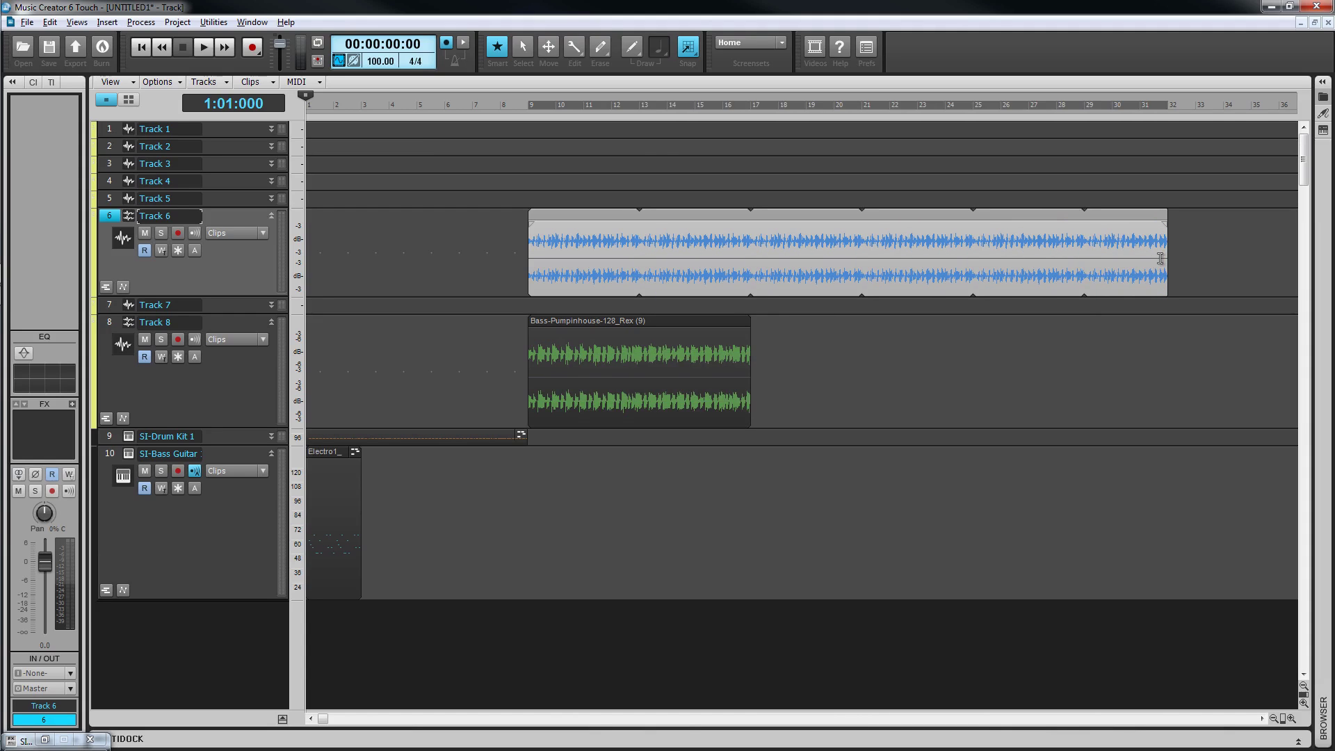
right_click(1124, 265)
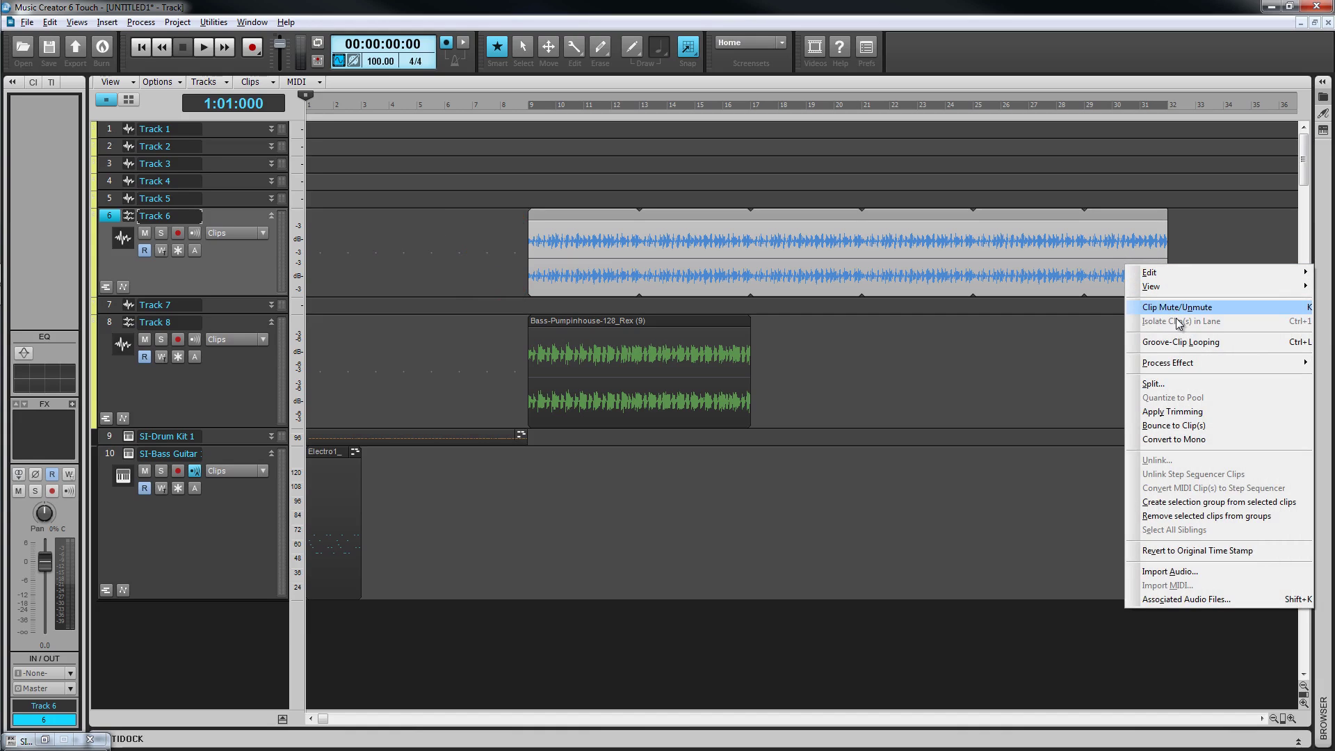
left_click(1178, 341)
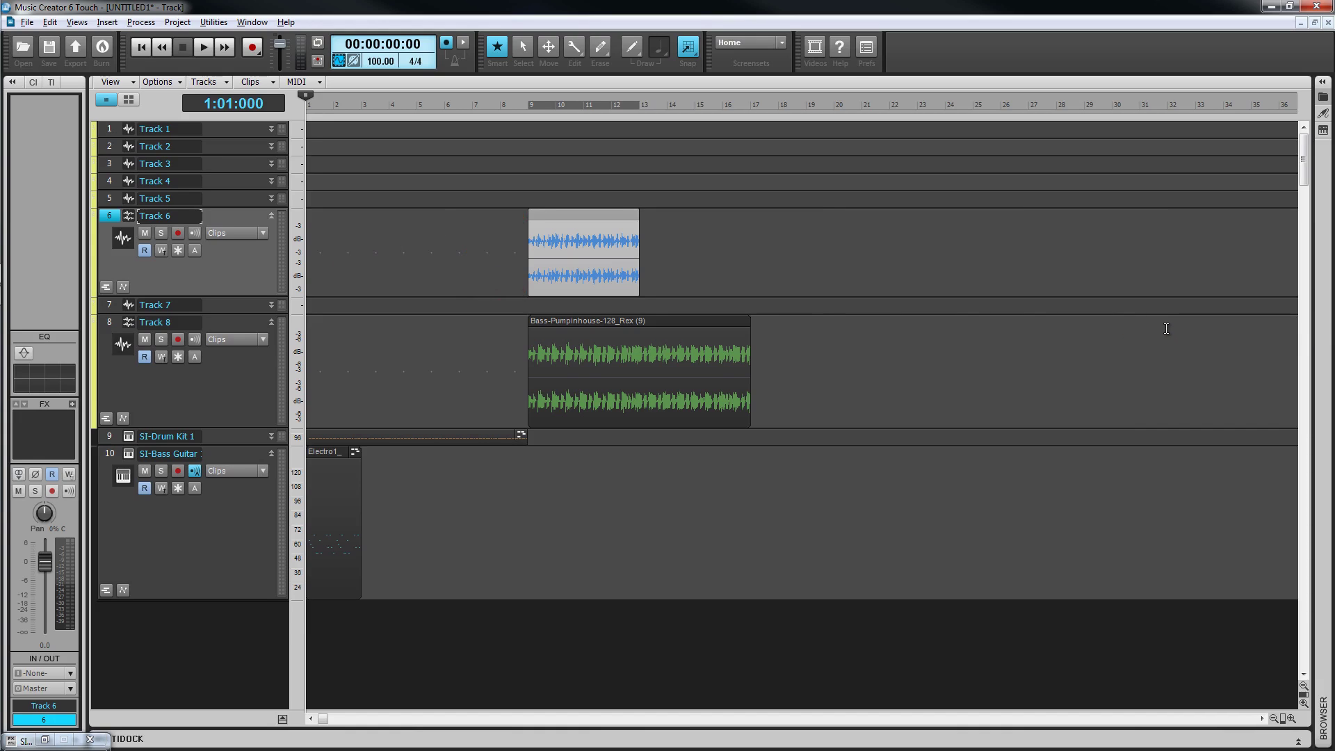
Loop the Track 6 clip out to measure 33 with Groove-Clip Looping, and bounce the result to a single clip.
right_click(587, 239)
left_click(671, 312)
left_click_drag(642, 250, 1195, 254)
right_click(1142, 243)
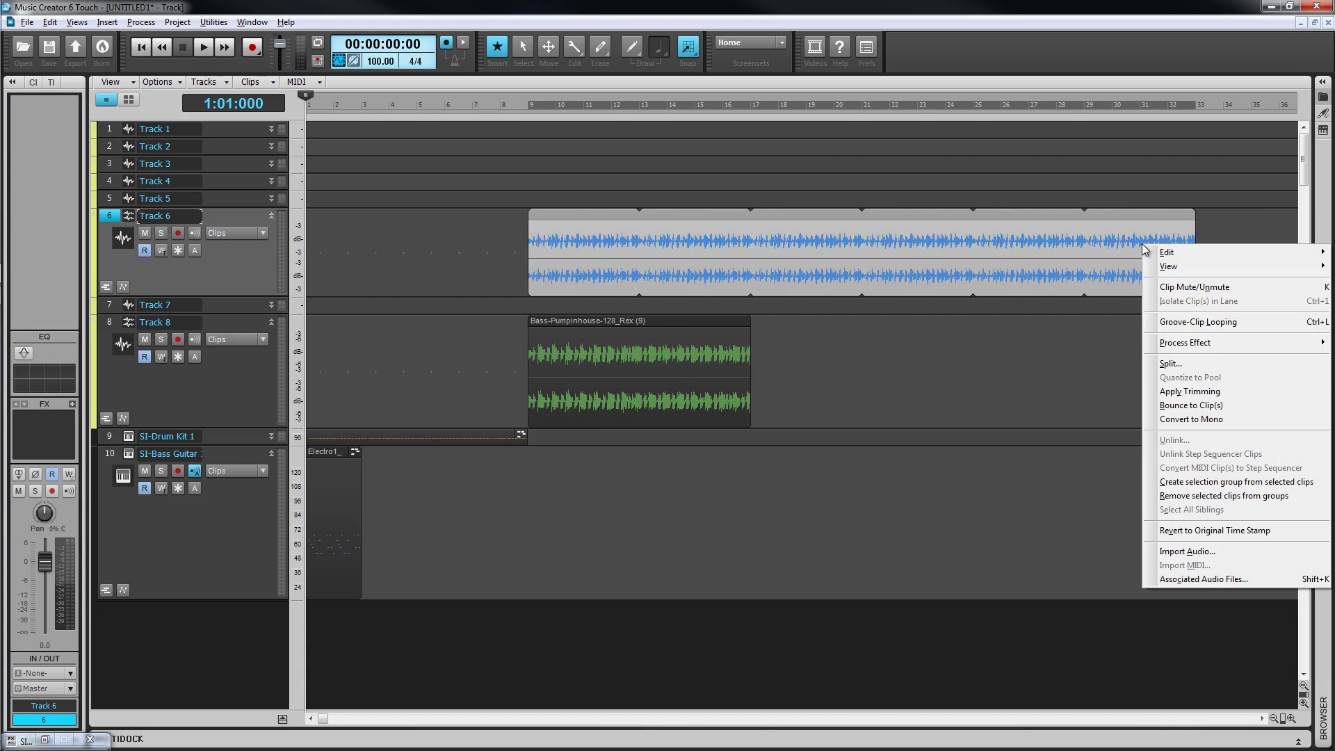
left_click(1191, 406)
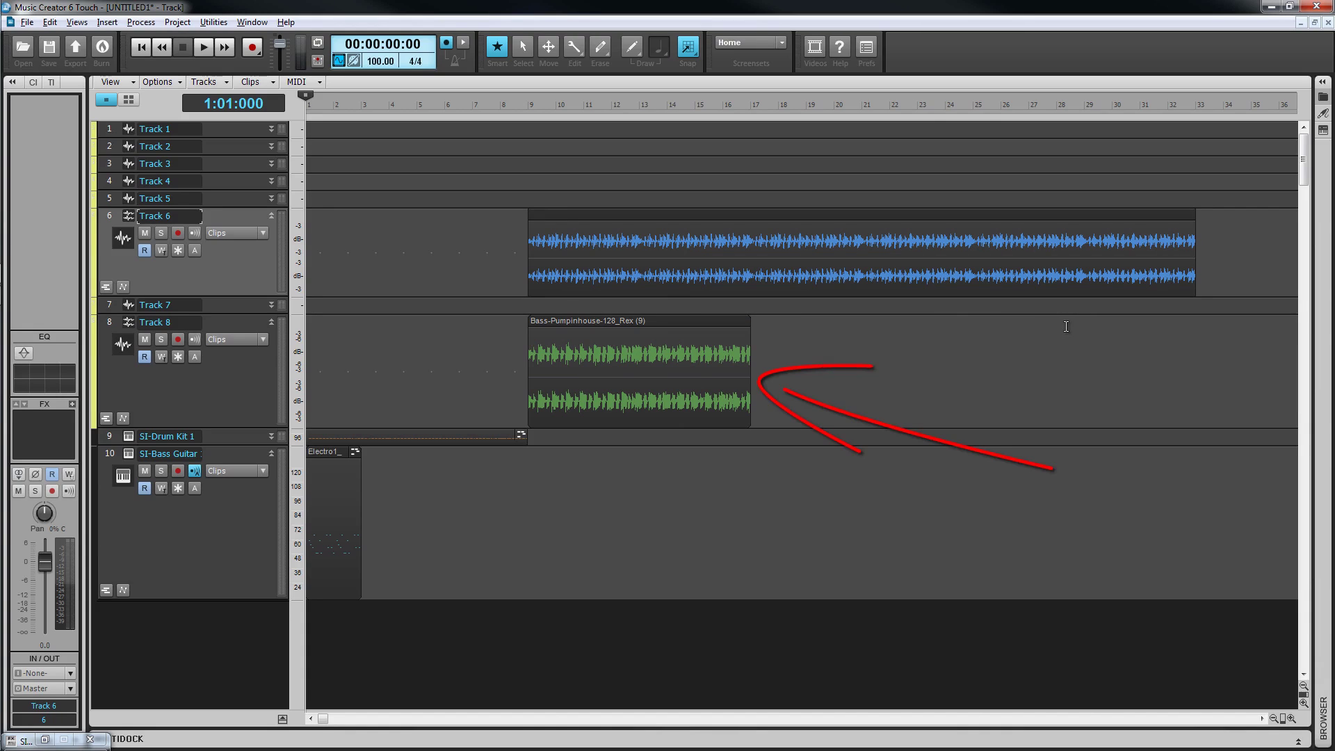
Bounce the Bass-Pumpinhouse-128_Rex clip on Track 8 to a regular audio clip.
left_click(689, 329)
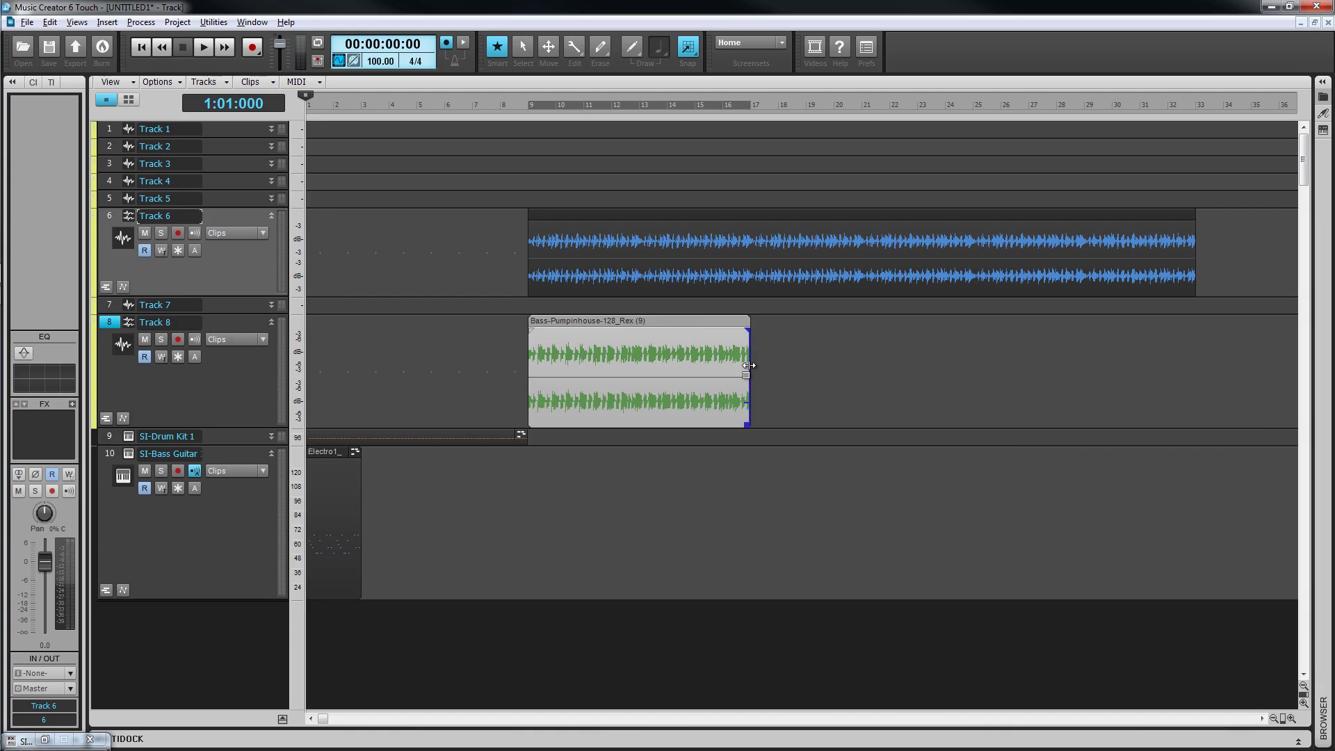
mouse_move(750, 364)
left_mouse_down()
mouse_move(1190, 367)
mouse_move(760, 367)
left_mouse_up()
right_click(721, 365)
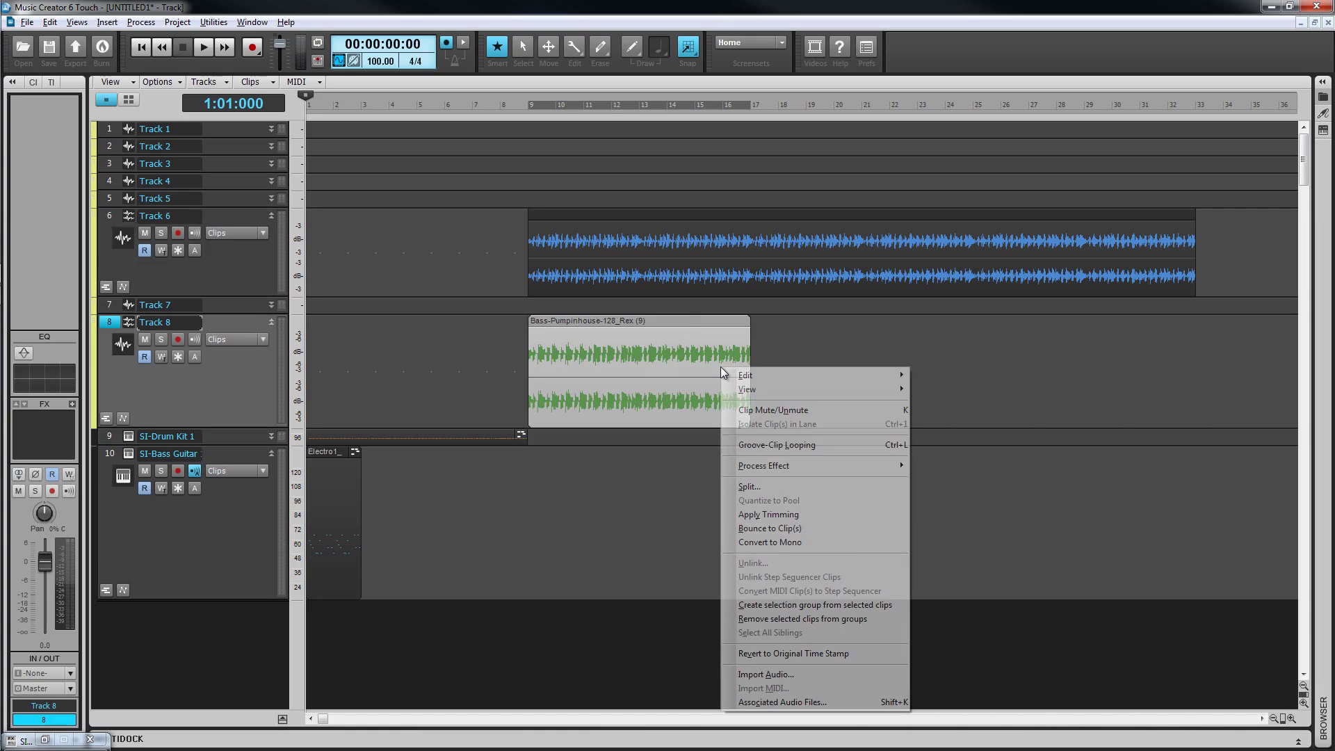
left_click(789, 529)
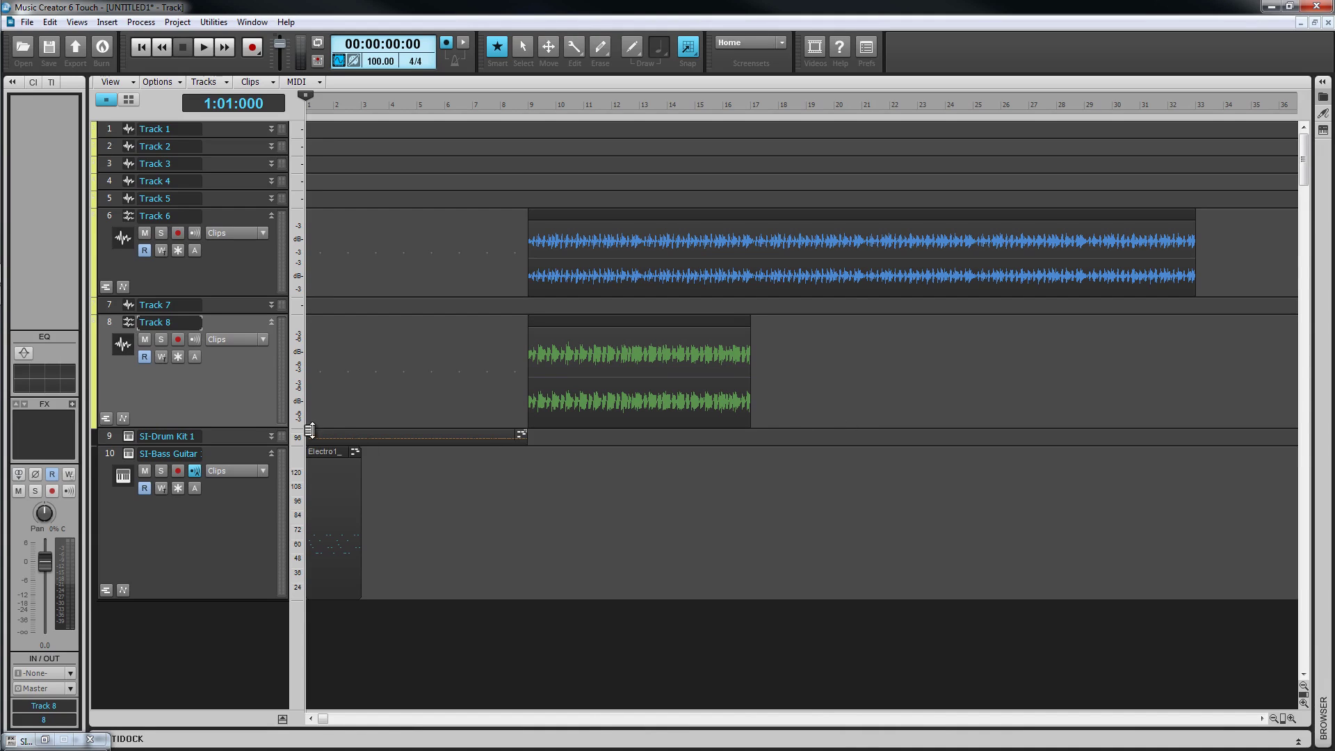
Make Track 8 taller and switch the track headers to the expanded control layout with FX bins.
left_click_drag(261, 426, 261, 525)
left_click(128, 100)
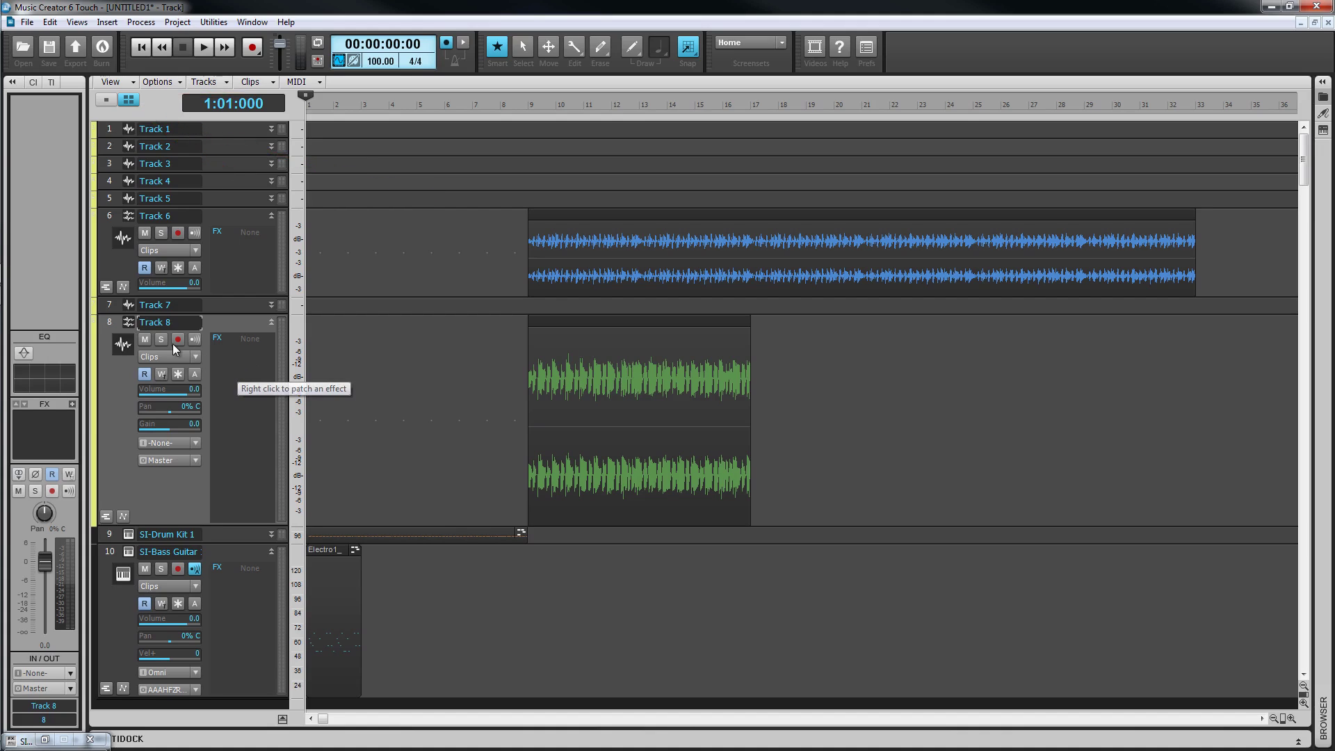
Toggle mute, solo, record arm and input echo on and back off for Track 8.
left_click(145, 339)
left_click(145, 338)
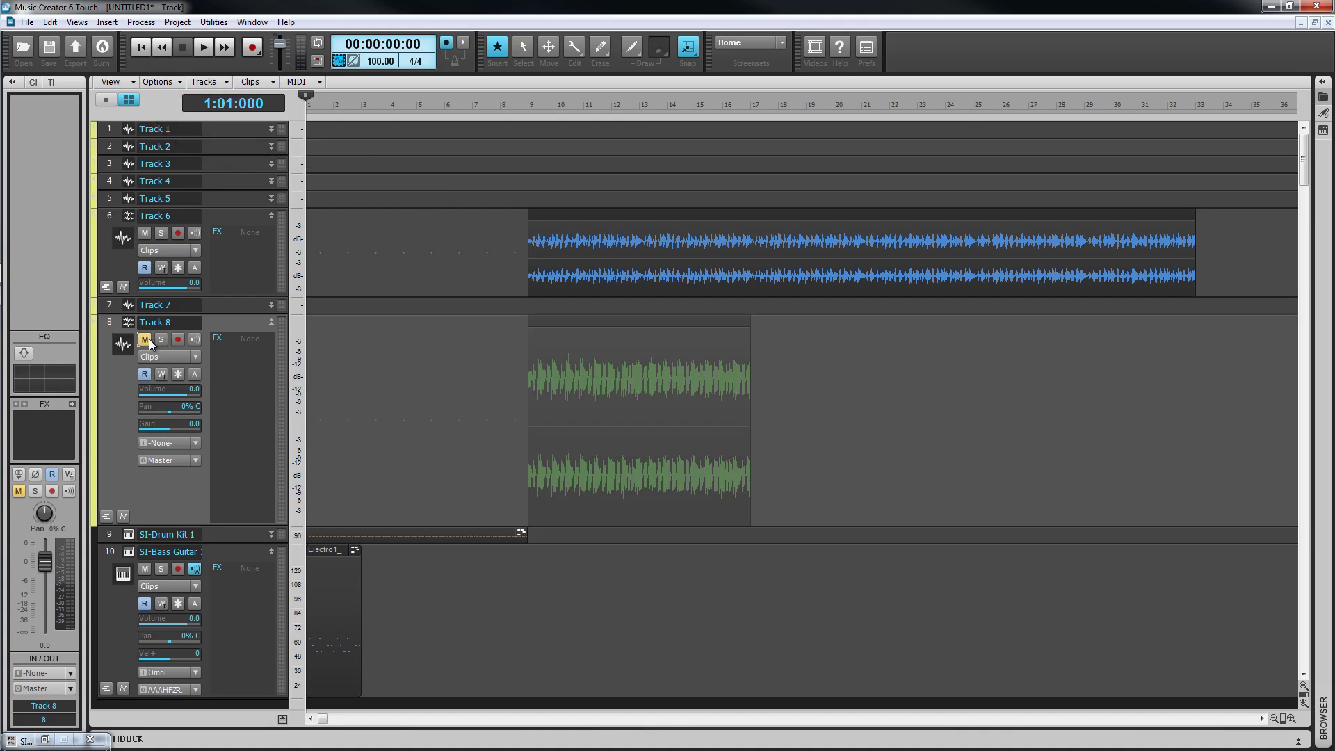
left_click(160, 339)
left_click(161, 339)
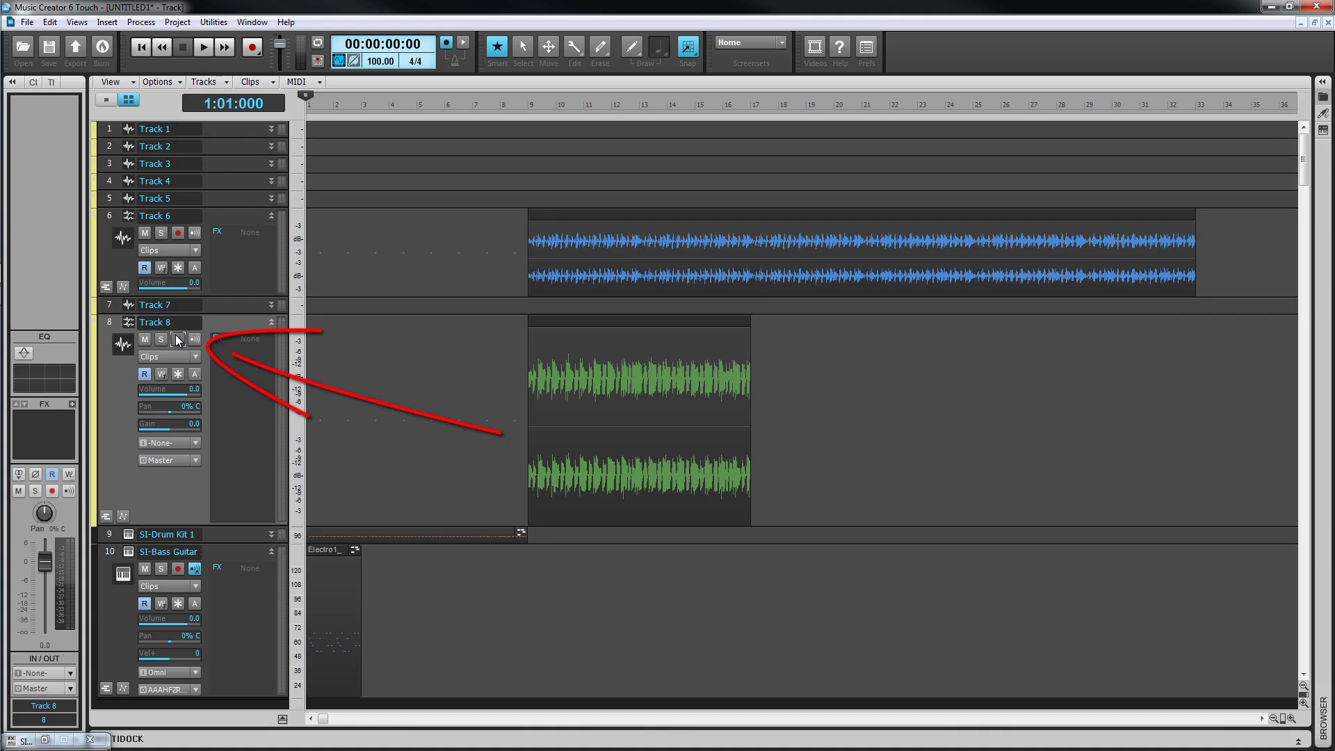
left_click(178, 339)
left_click(178, 339)
left_click(194, 339)
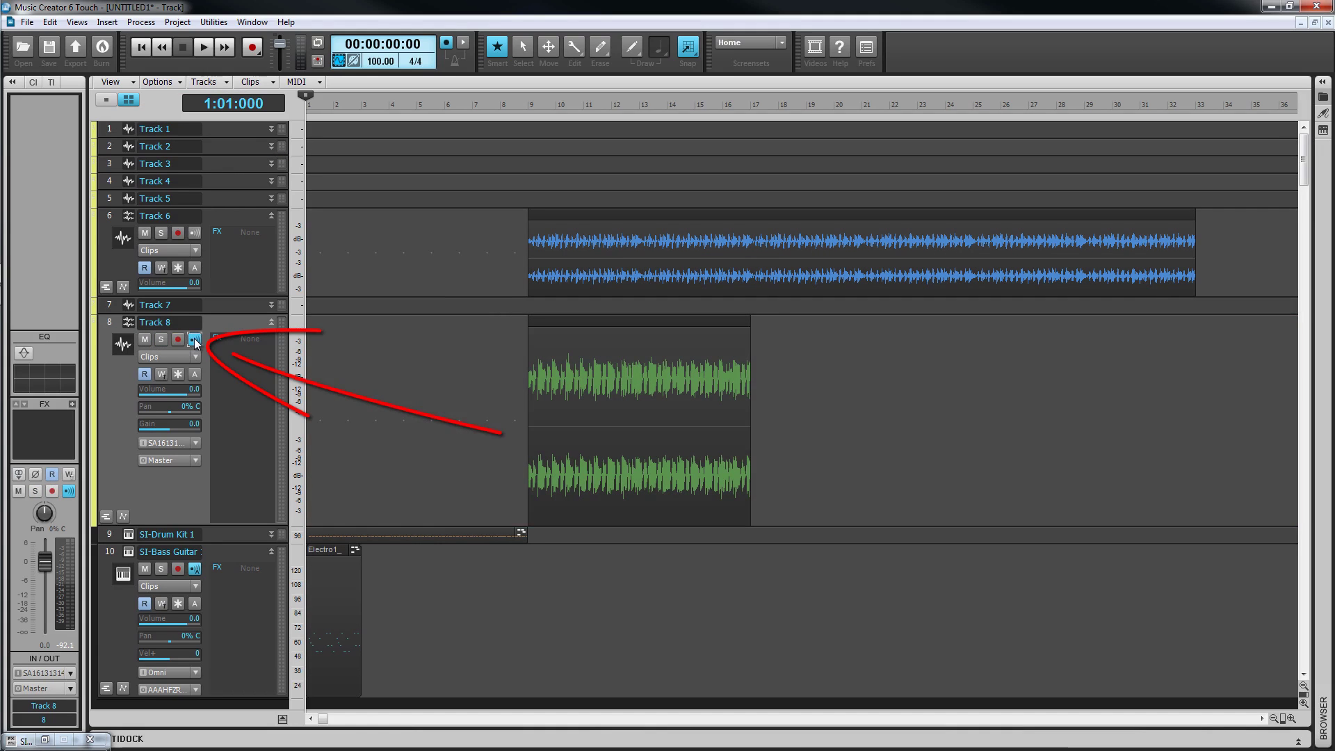
left_click(194, 338)
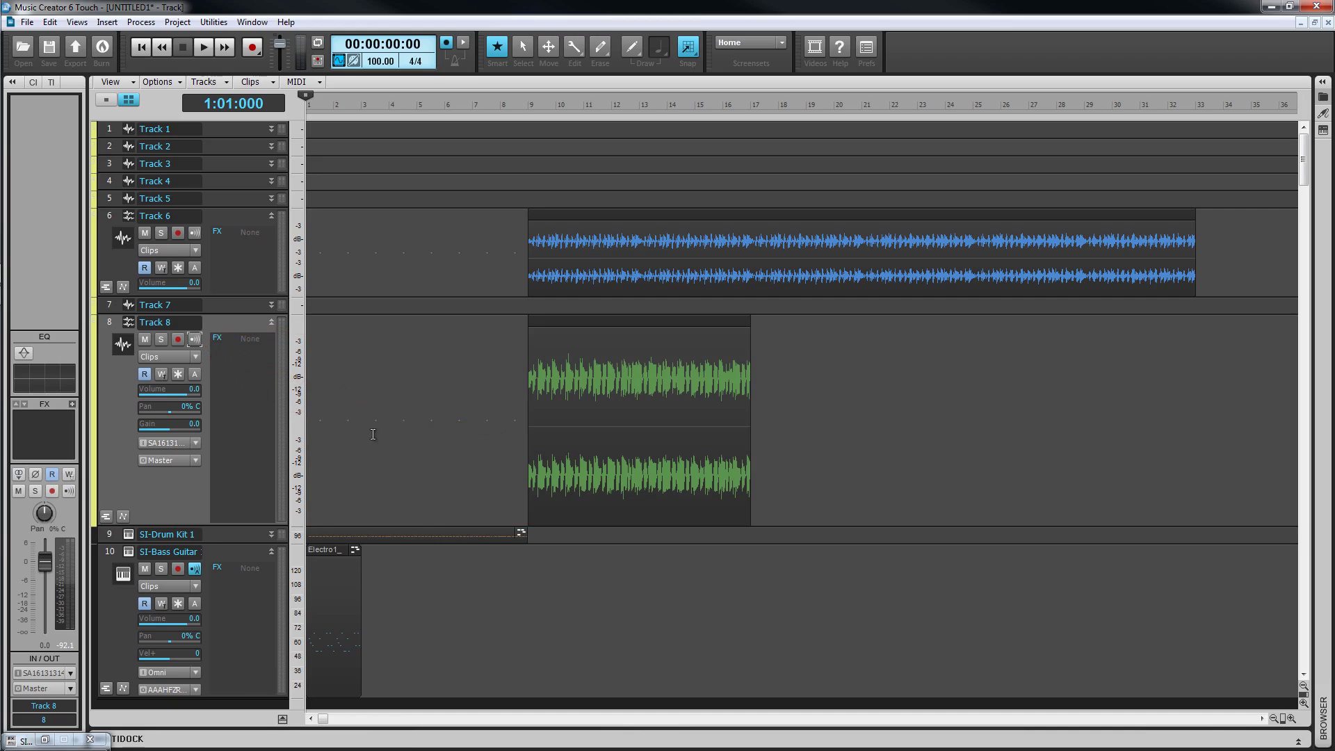
Show the bus pane below the tracks and enlarge the Master bus to reveal its controls.
key("b")
left_click_drag(389, 661, 341, 555)
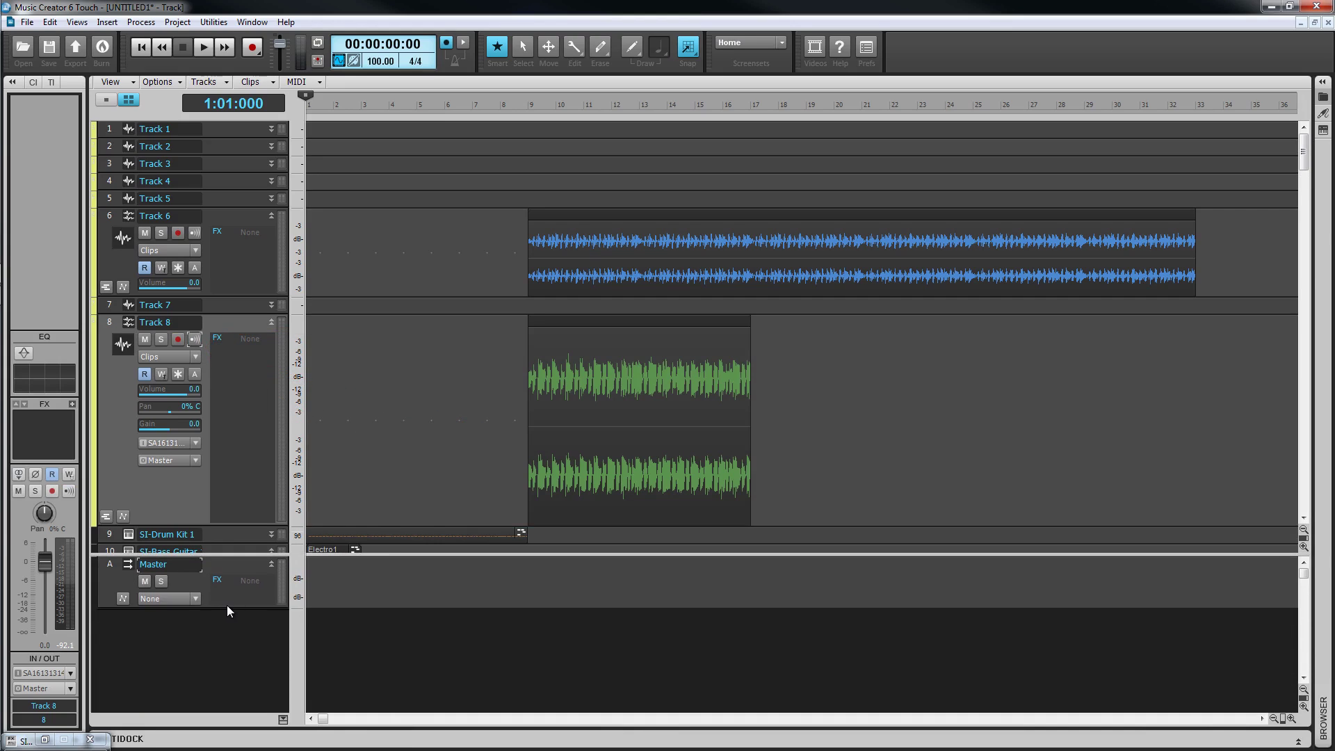
left_click_drag(231, 609, 254, 687)
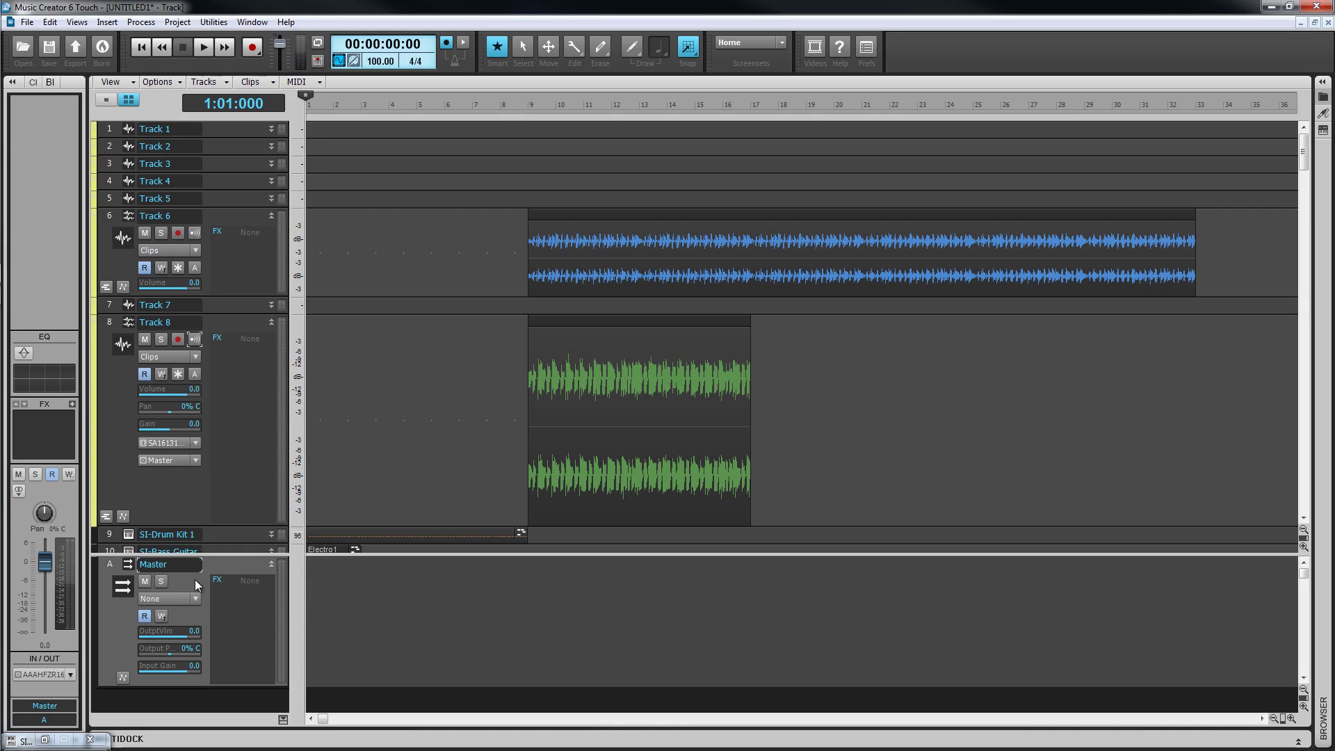
Replace Track 8's icon with Bass Headstock 1A.bmp from the Bass track icons folder.
right_click(122, 351)
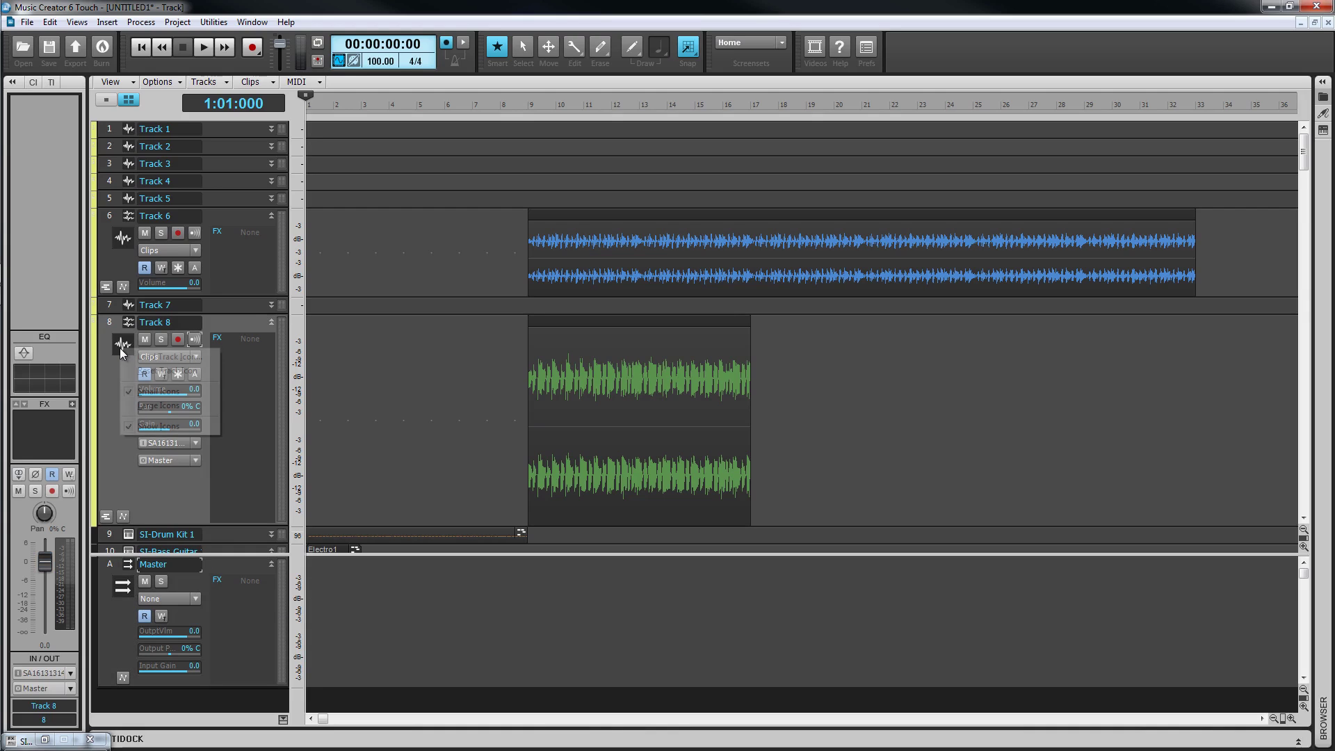
left_click(156, 355)
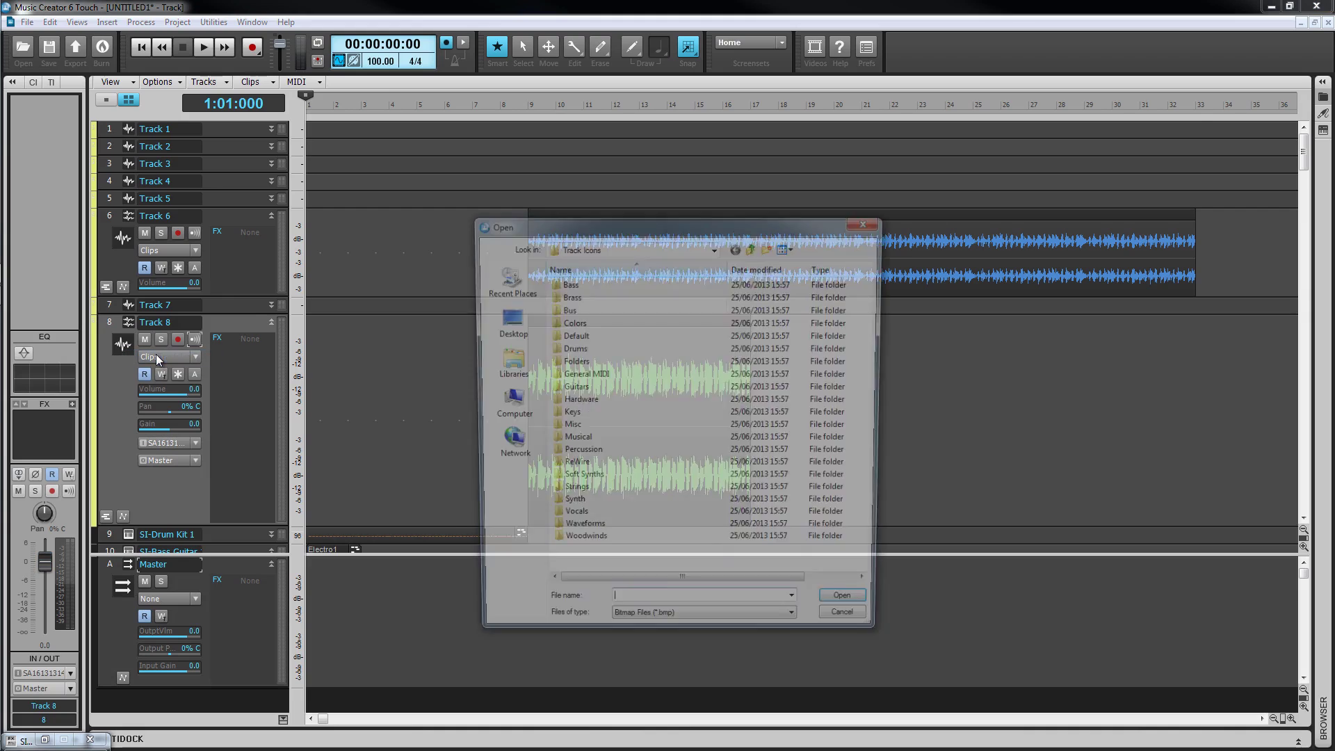
double_click(566, 282)
left_click(597, 311)
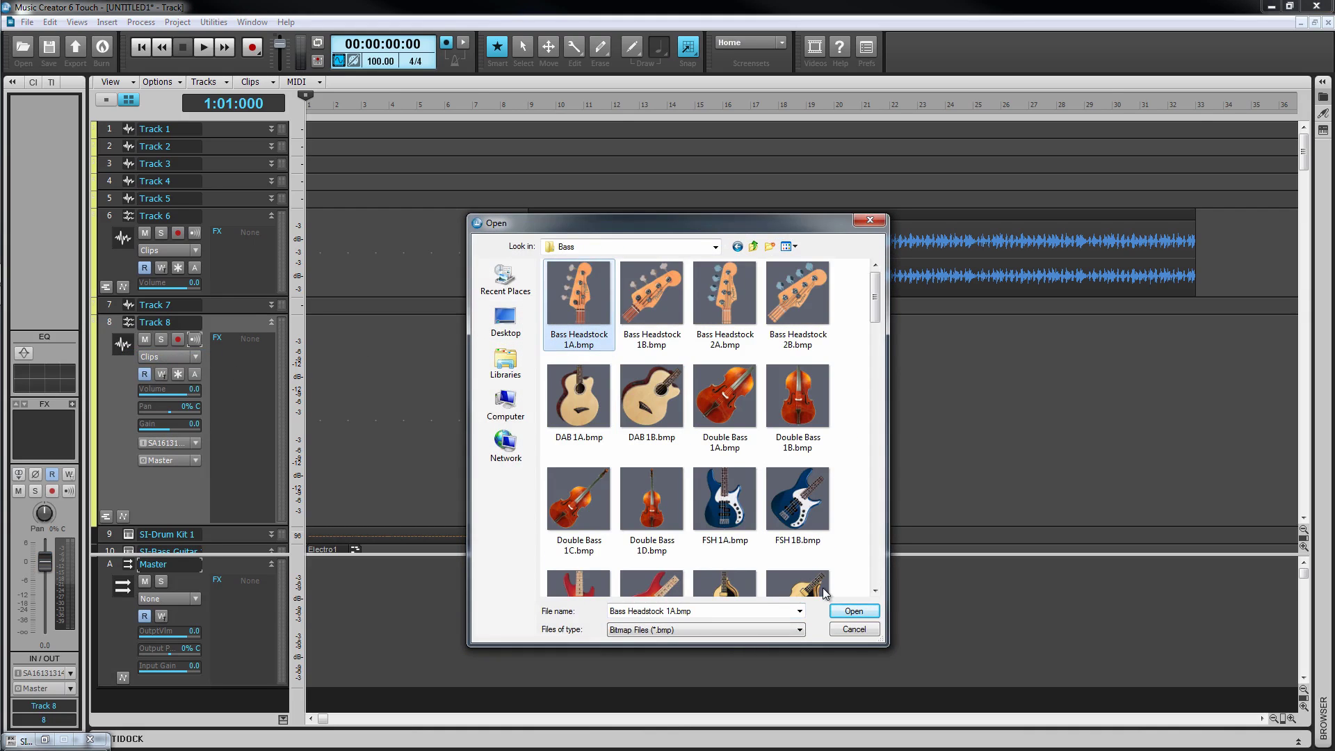
left_click(852, 612)
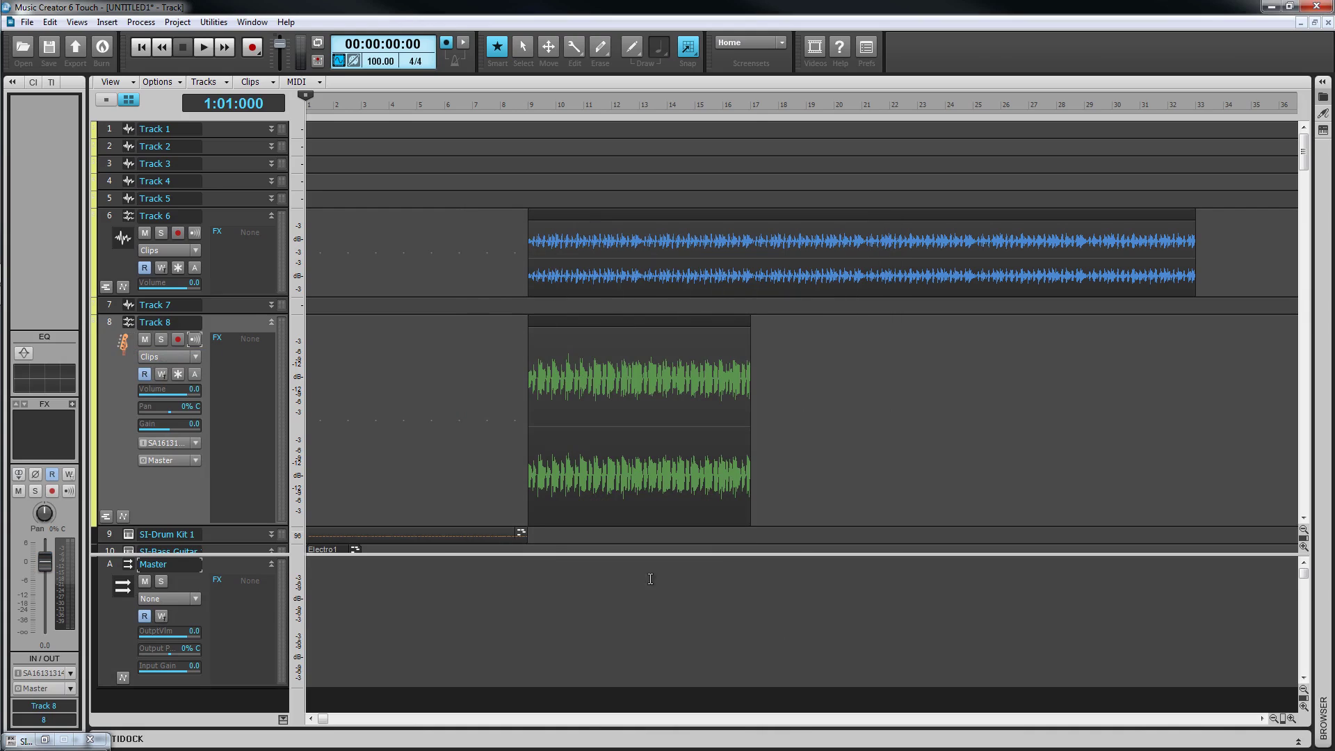
Review the Clips, Automation and Clip Automation choices in Track 8's edit filter without changing it.
left_click(195, 357)
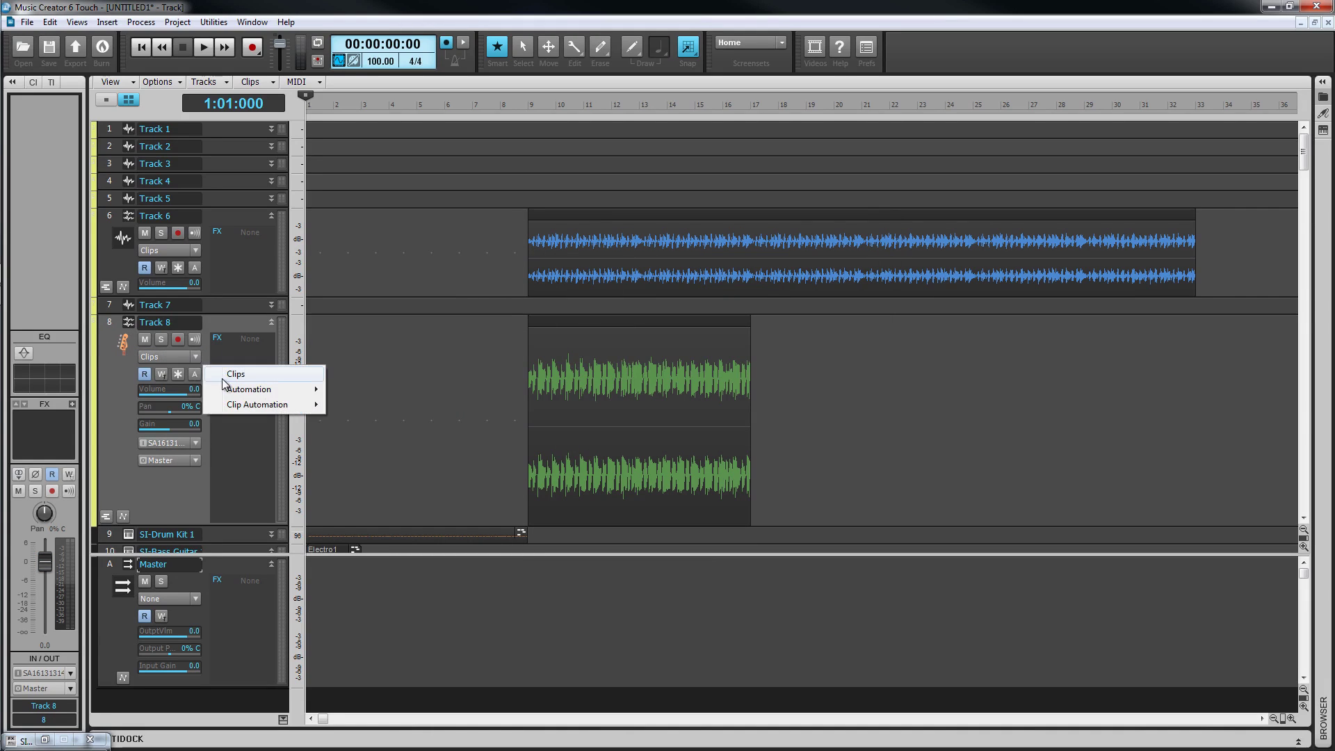
mouse_move(228, 389)
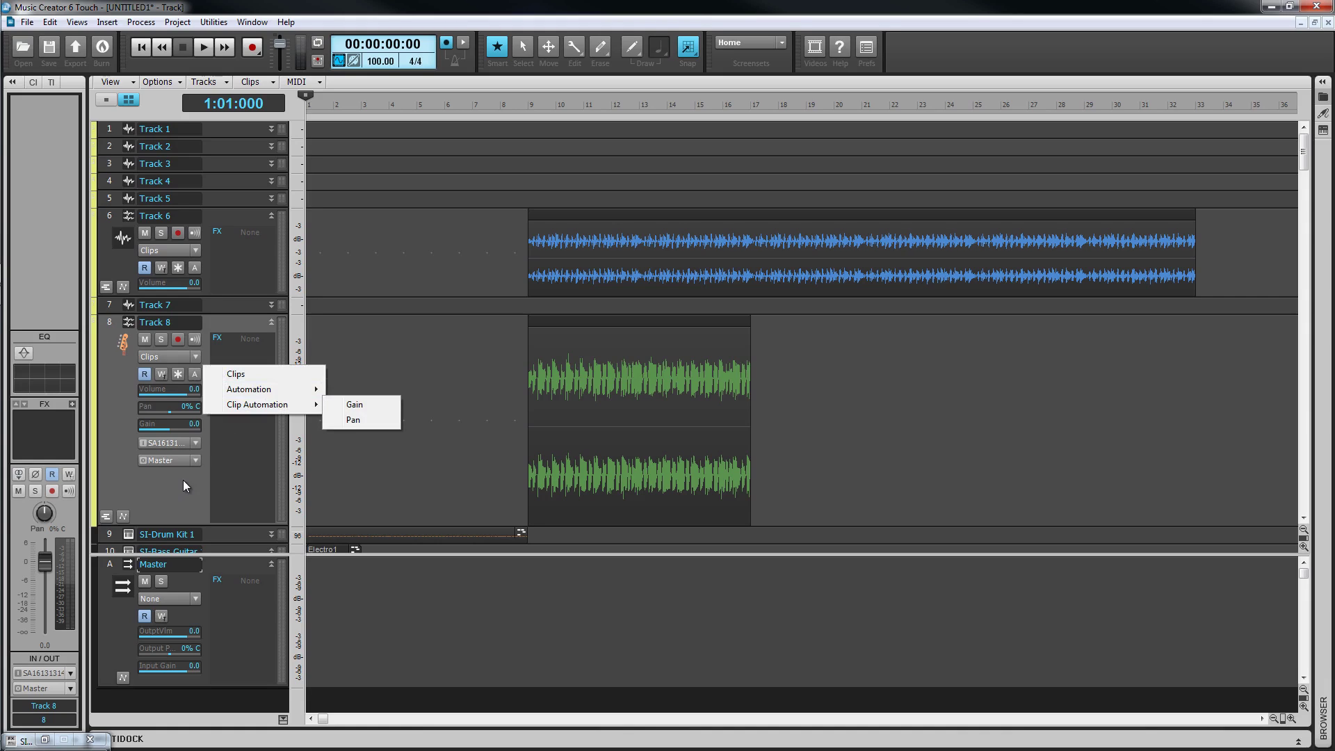
key("Escape")
key("Escape")
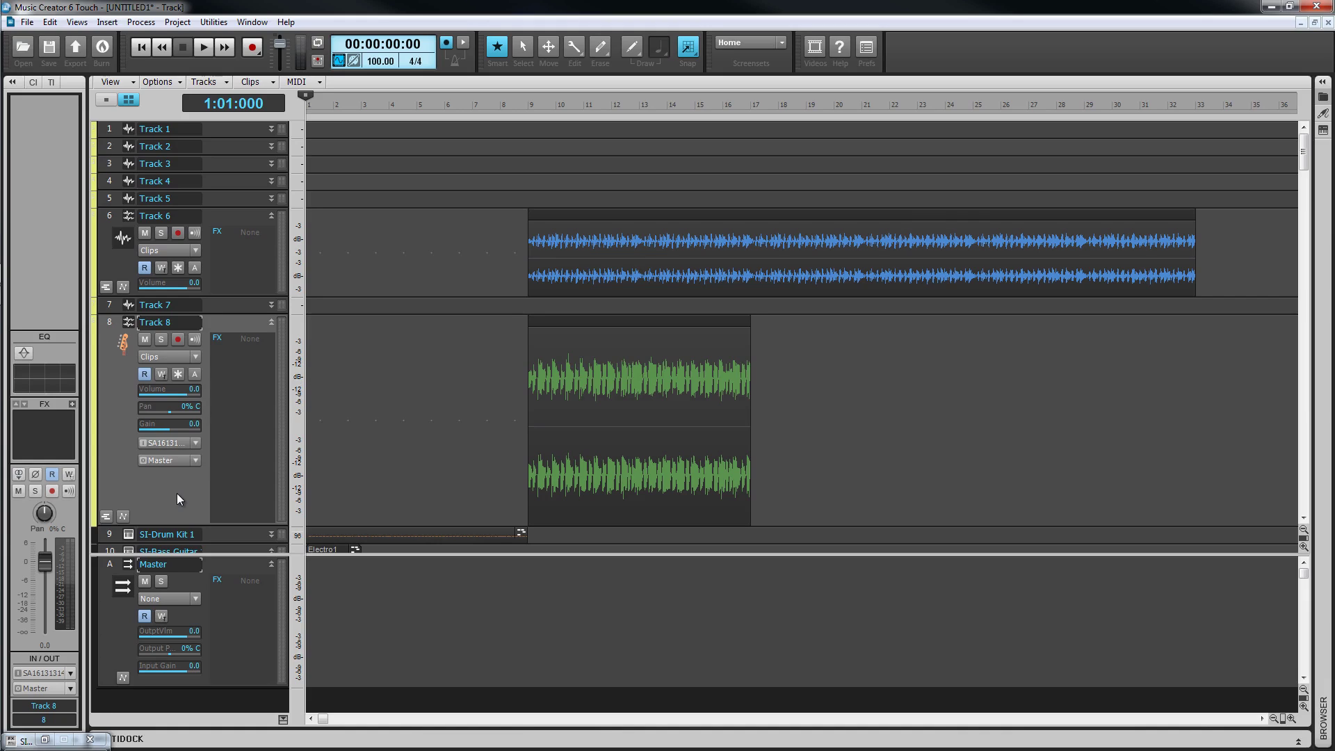
Bring up the floating tools palette over Track 8, inspect its edit filter choices, and dismiss it.
key("t")
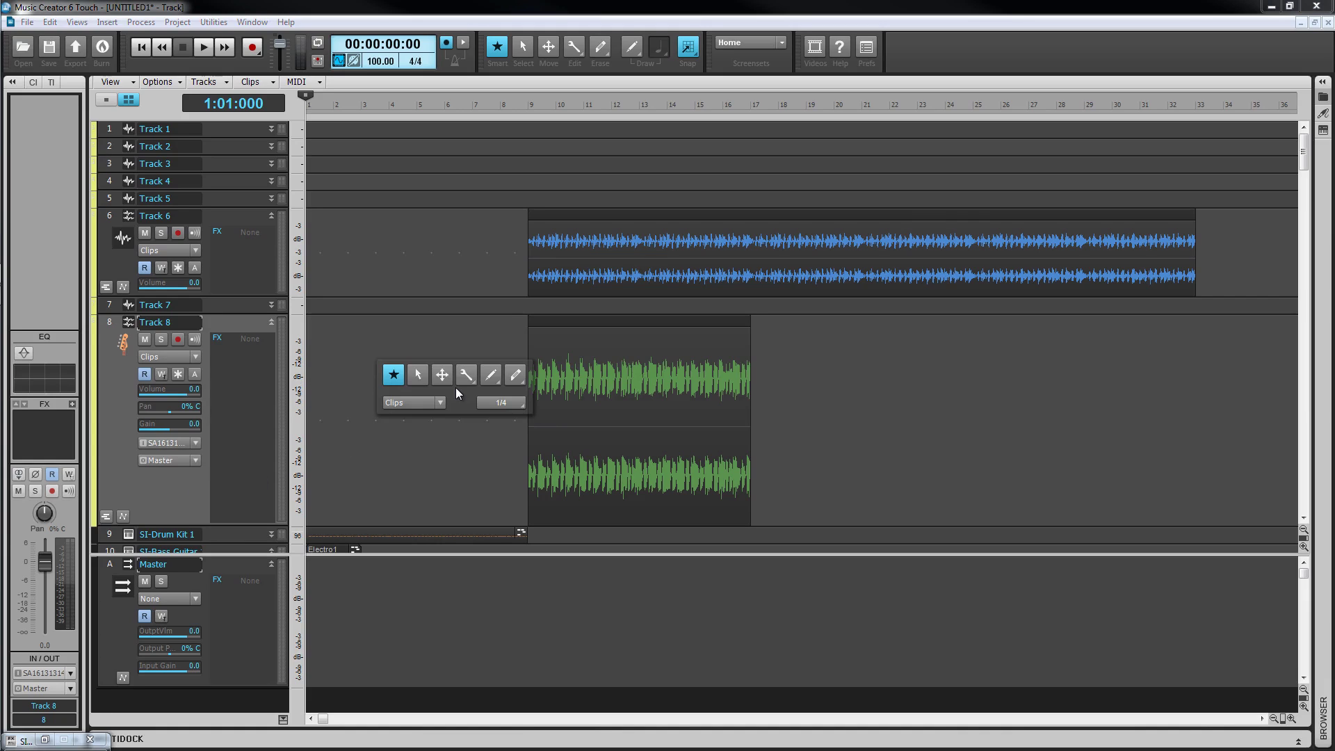
left_click(440, 402)
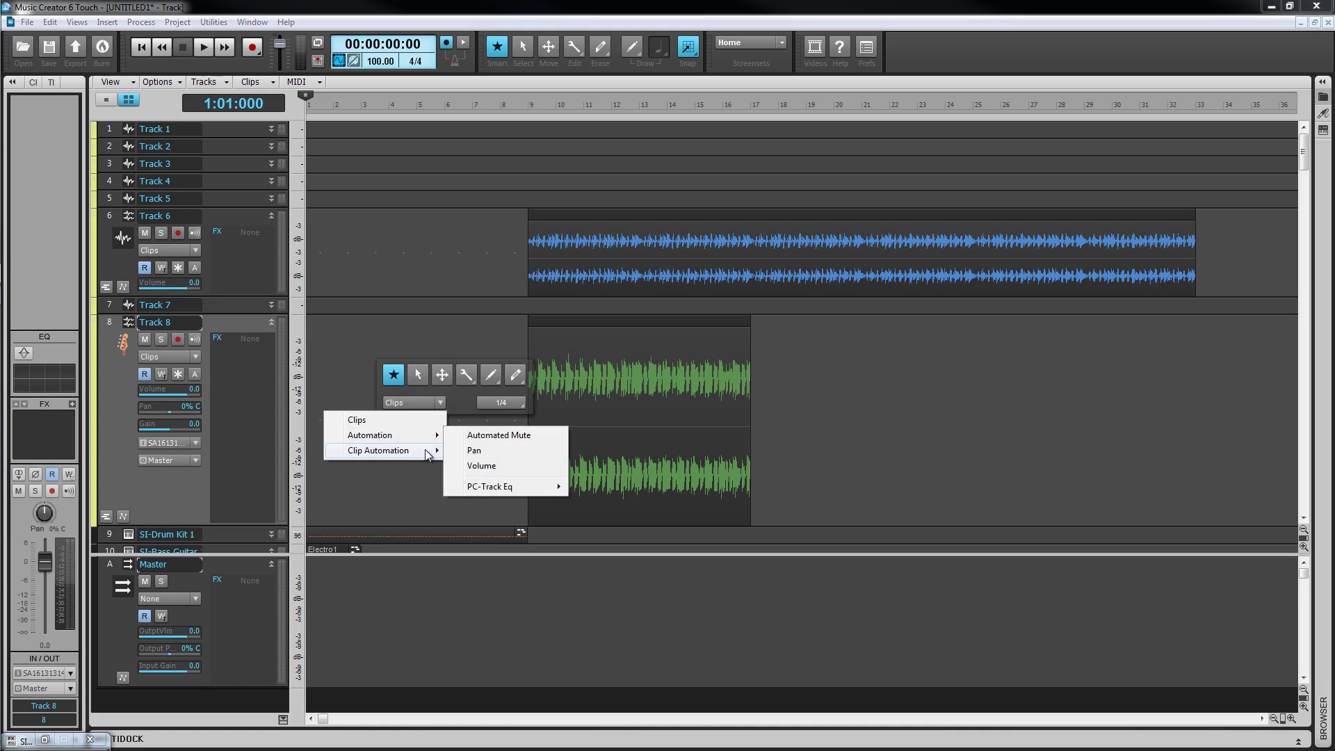
mouse_move(426, 456)
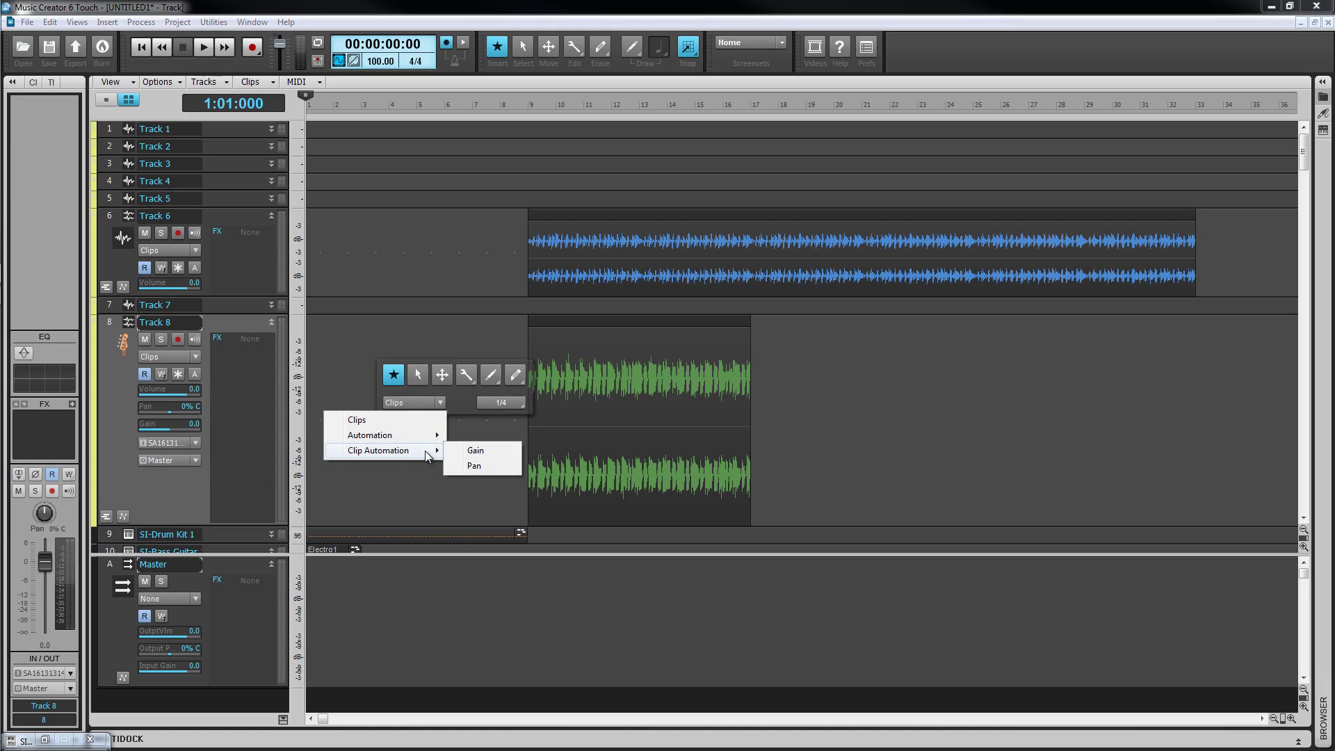
left_click(442, 378)
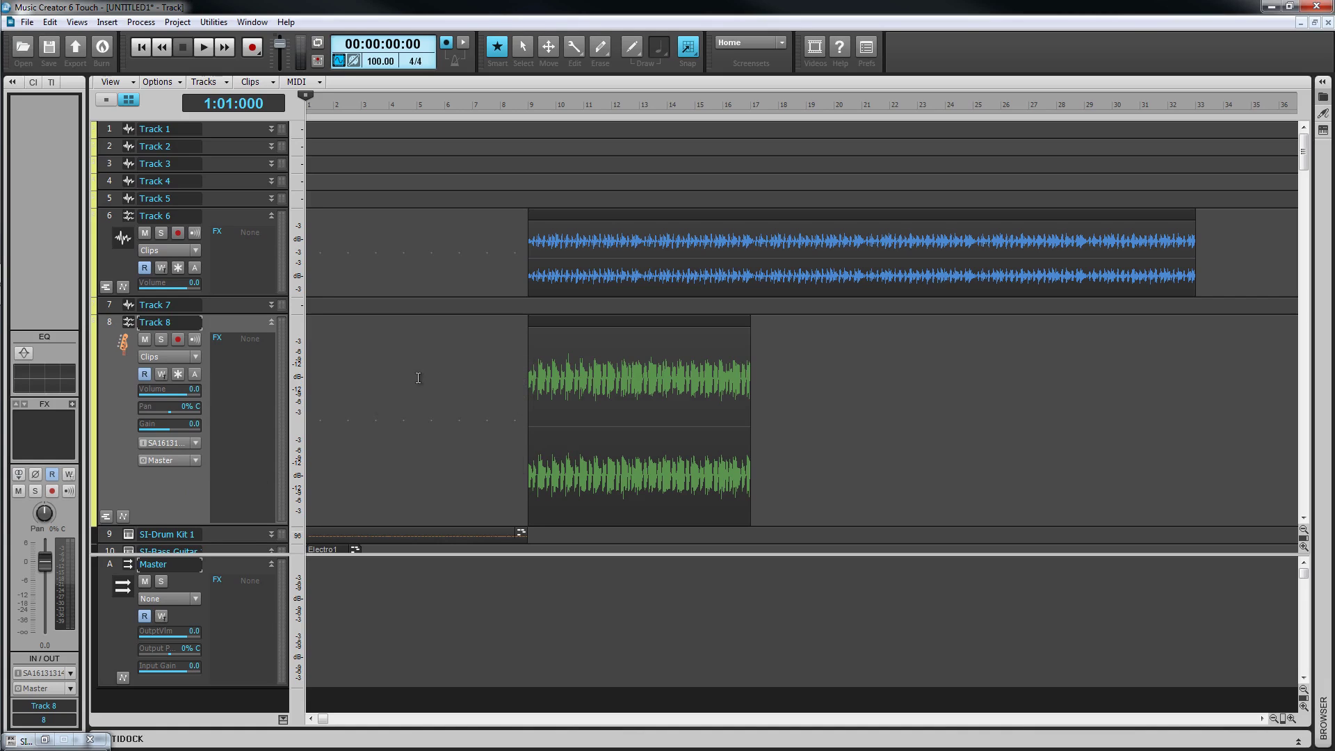
Freeze and unfreeze Track 8, and switch its archive state on and back off.
left_click(177, 374)
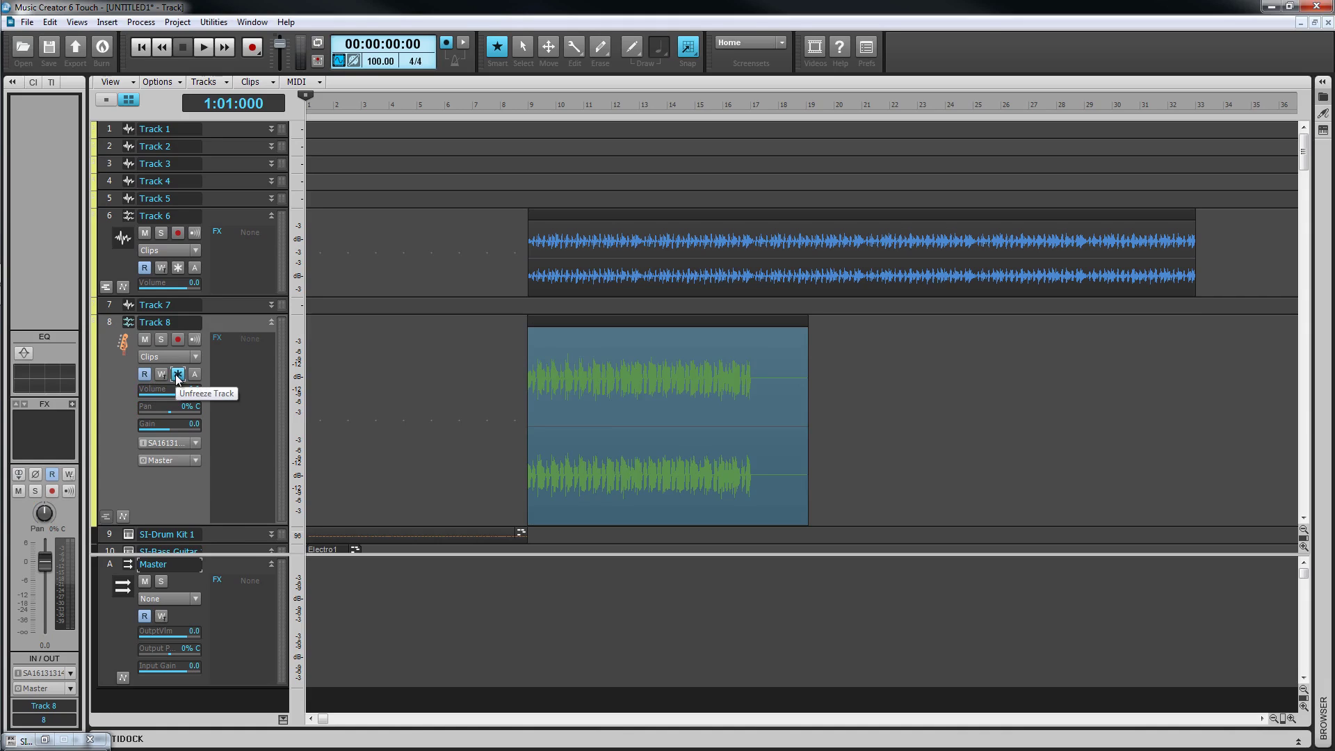
left_click(177, 374)
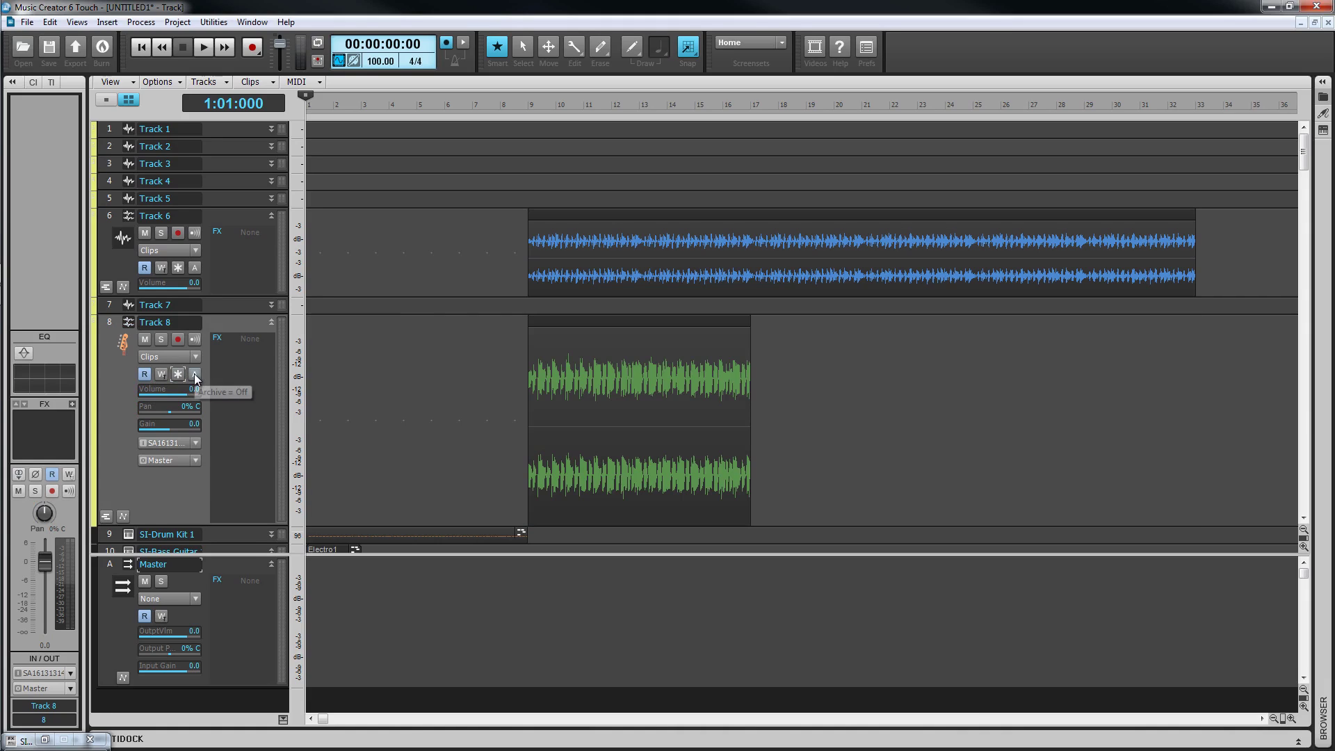
left_click(196, 375)
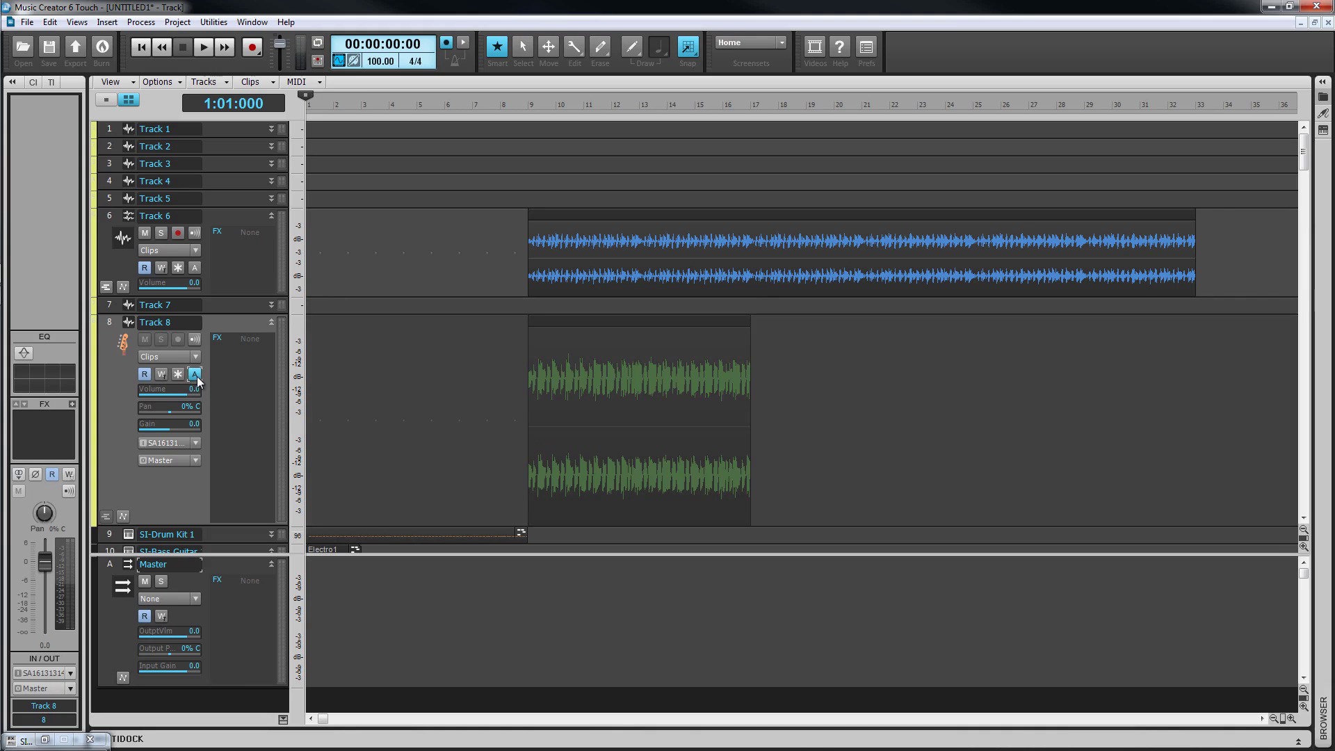
left_click(196, 376)
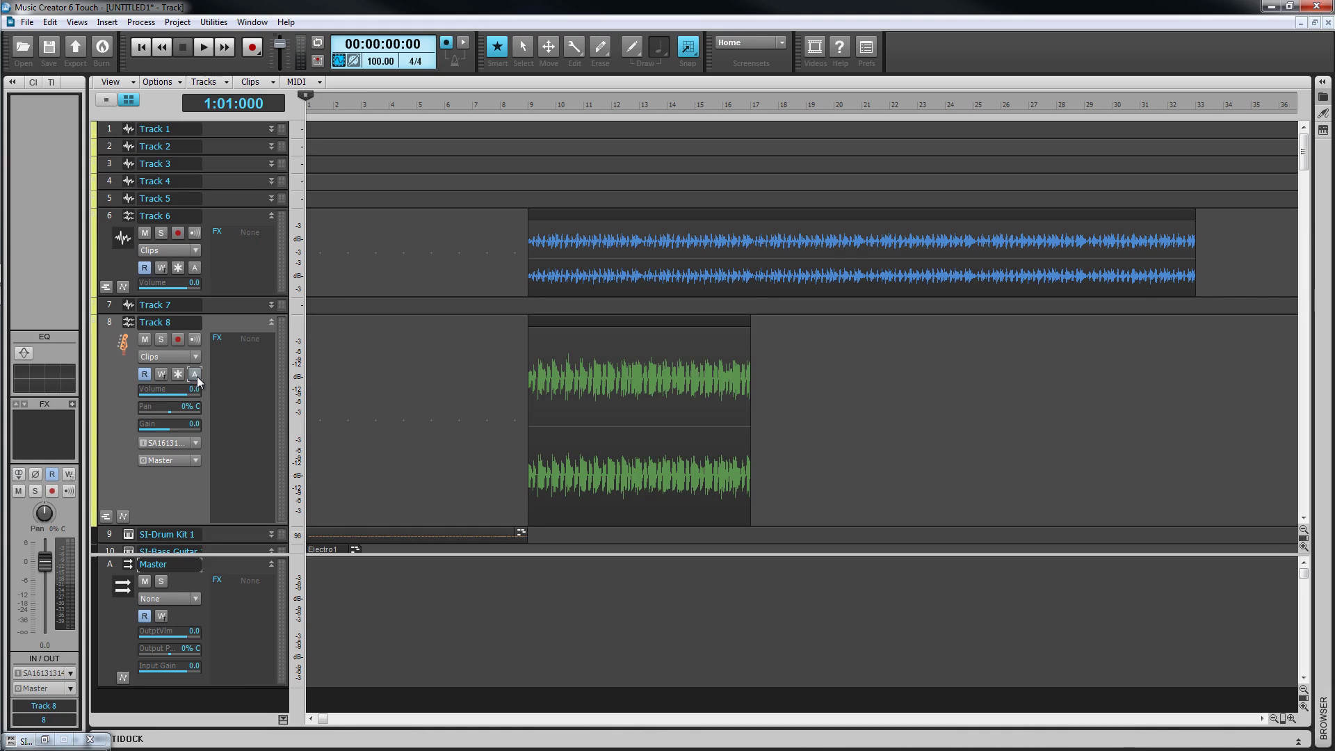
Set Track 8's volume to -0.9, pan it to 24% left and back to center, and select its gain control.
scroll(184, 394, "down", 8)
scroll(186, 394, "up", 7)
scroll(171, 411, "down", 5)
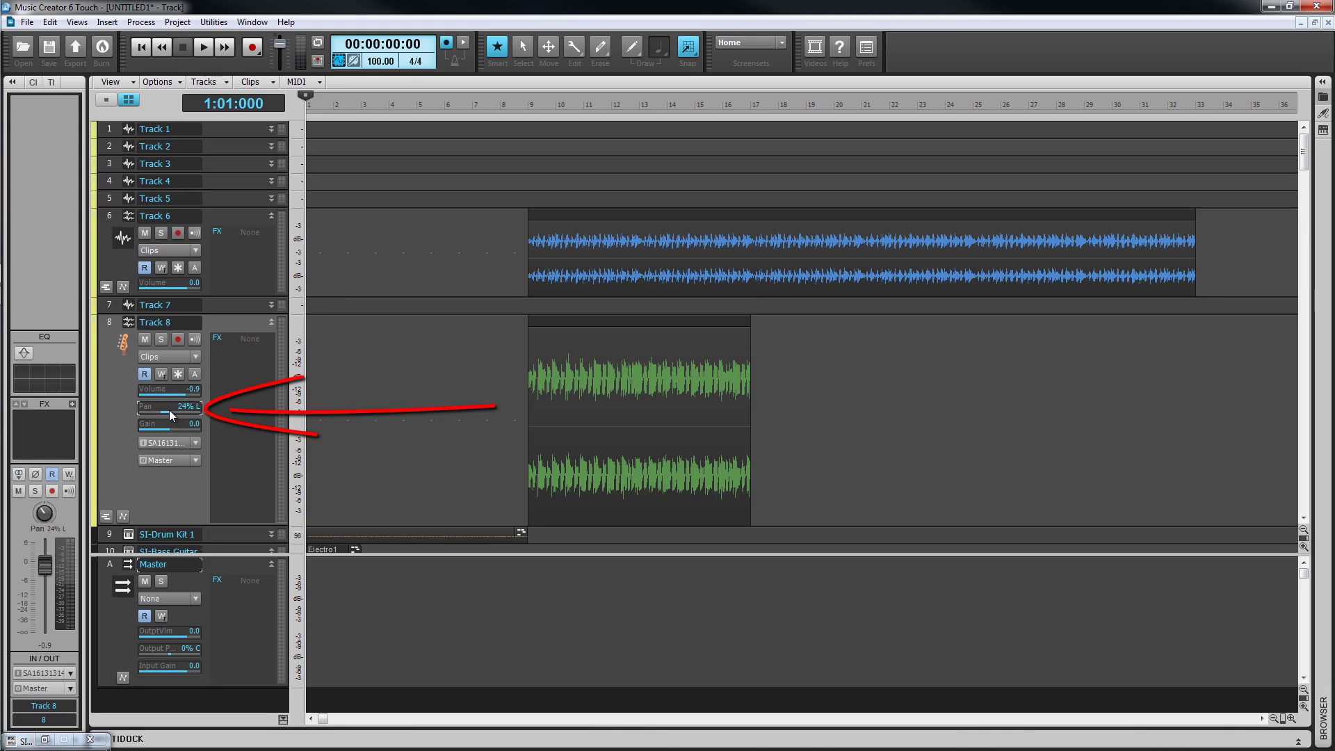
scroll(169, 411, "up", 9)
left_click(173, 429)
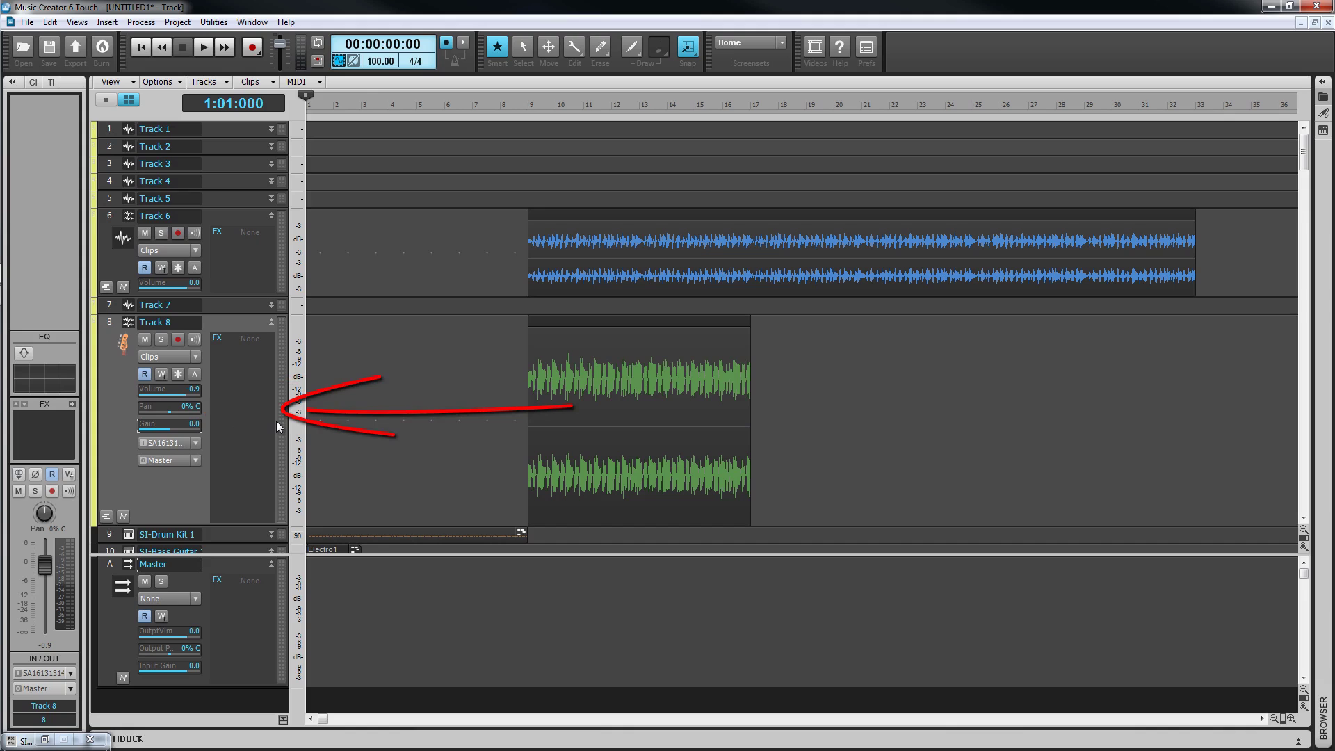
Review the options available for Track 8's FX bin and dismiss them.
right_click(253, 437)
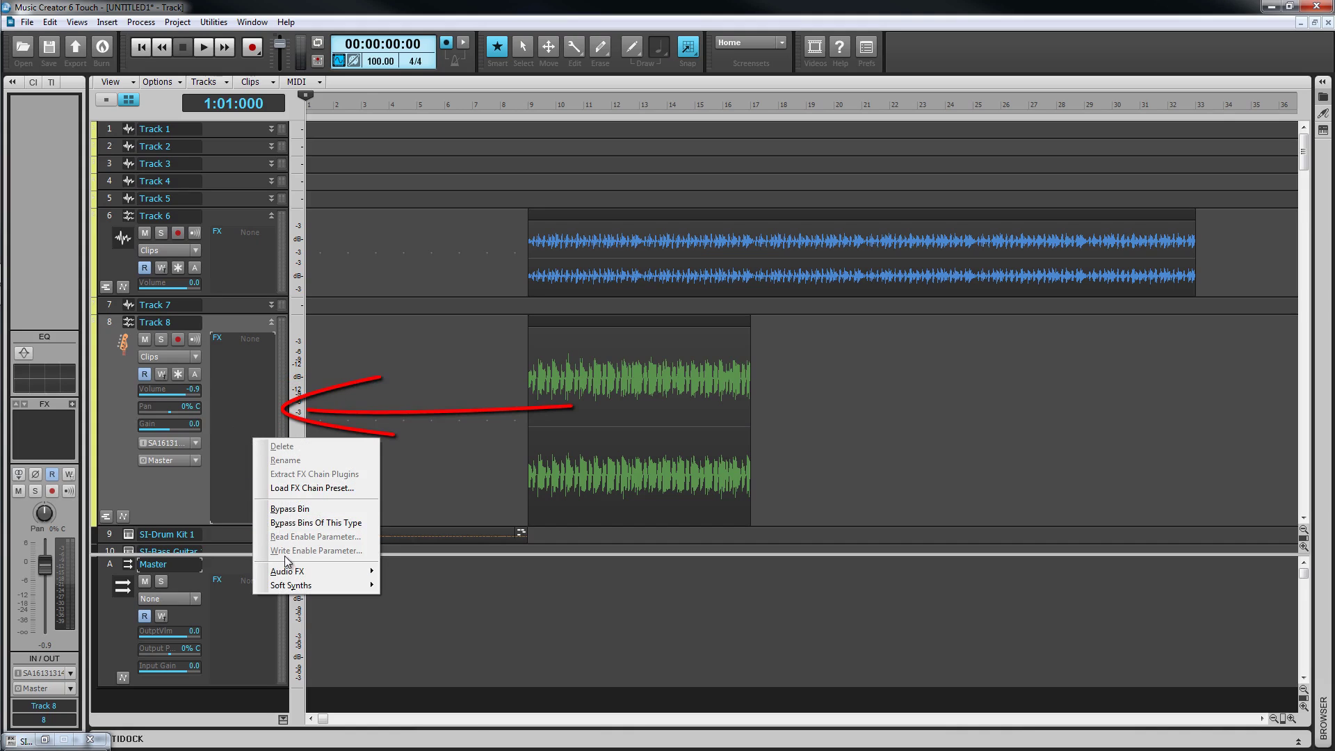
left_click(185, 490)
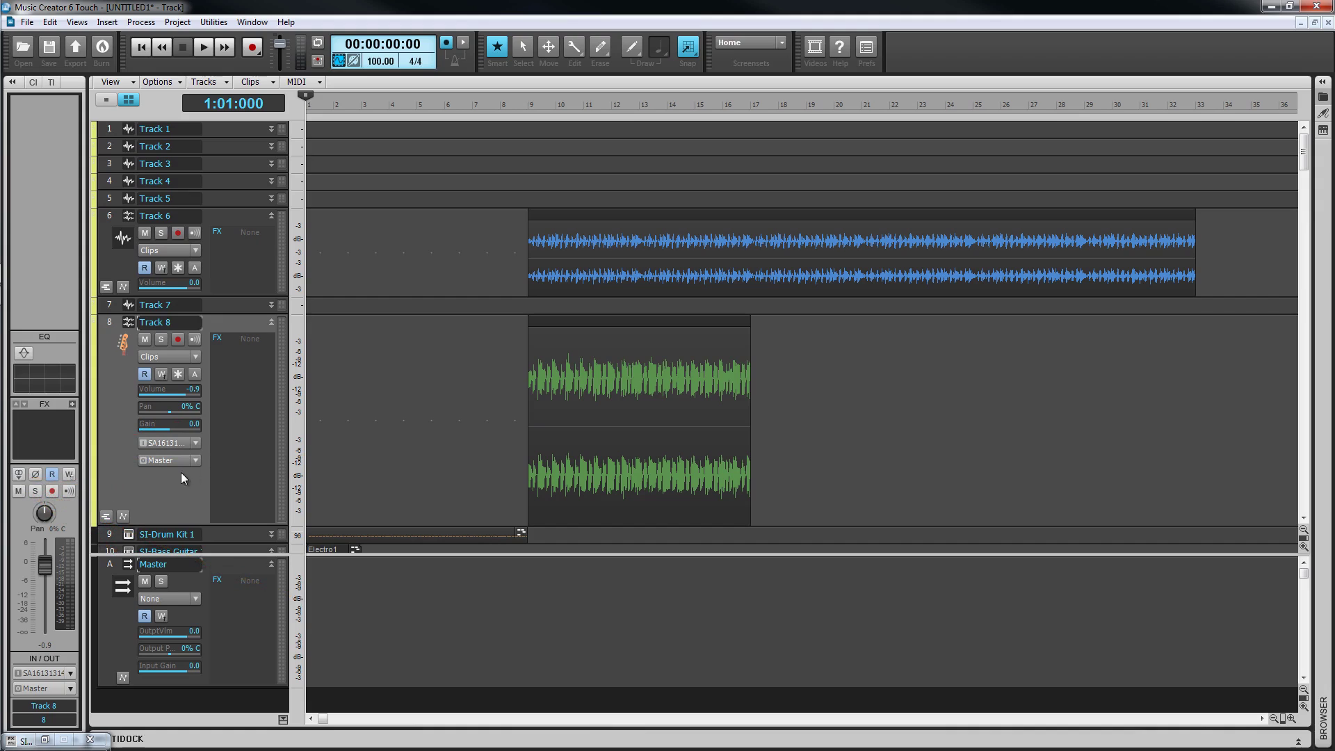
Switch Track 8's phase inversion on and back off, and bring up its Sonitus equalizer window and close it.
left_click(34, 480)
left_click(35, 479)
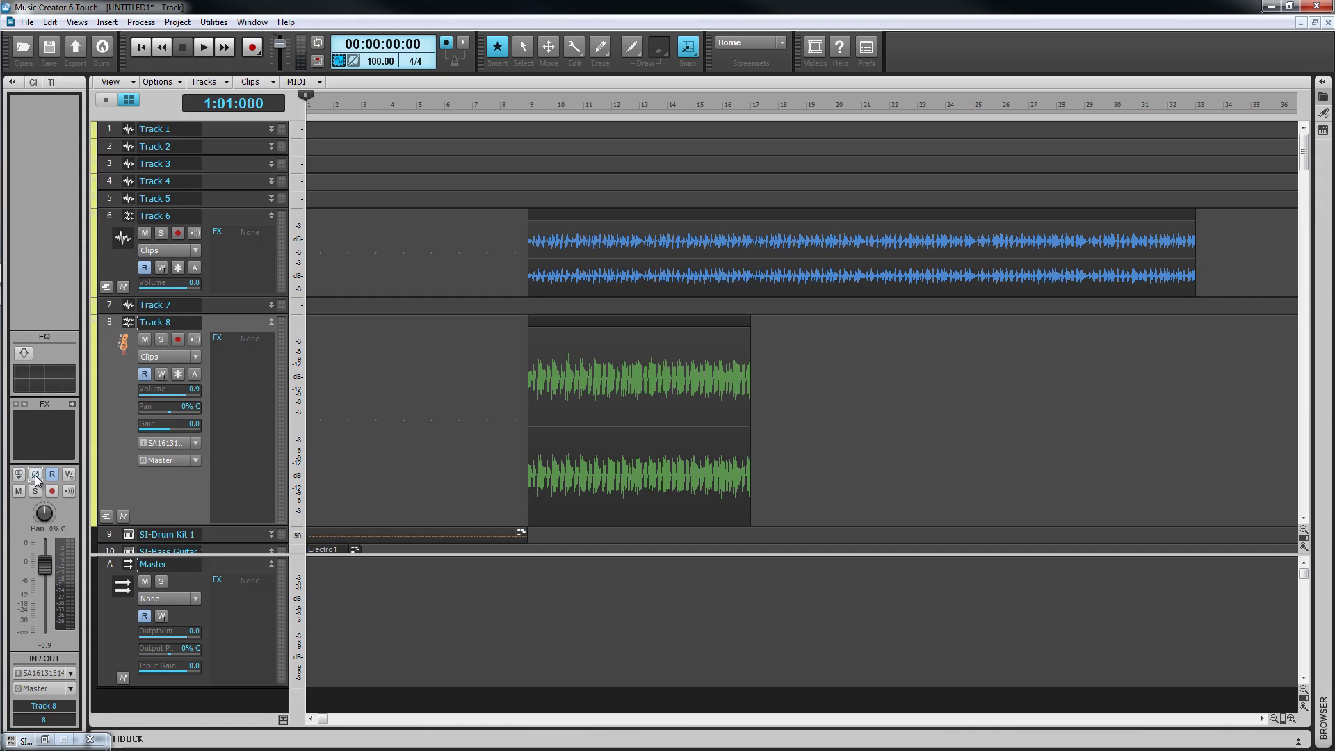
double_click(49, 381)
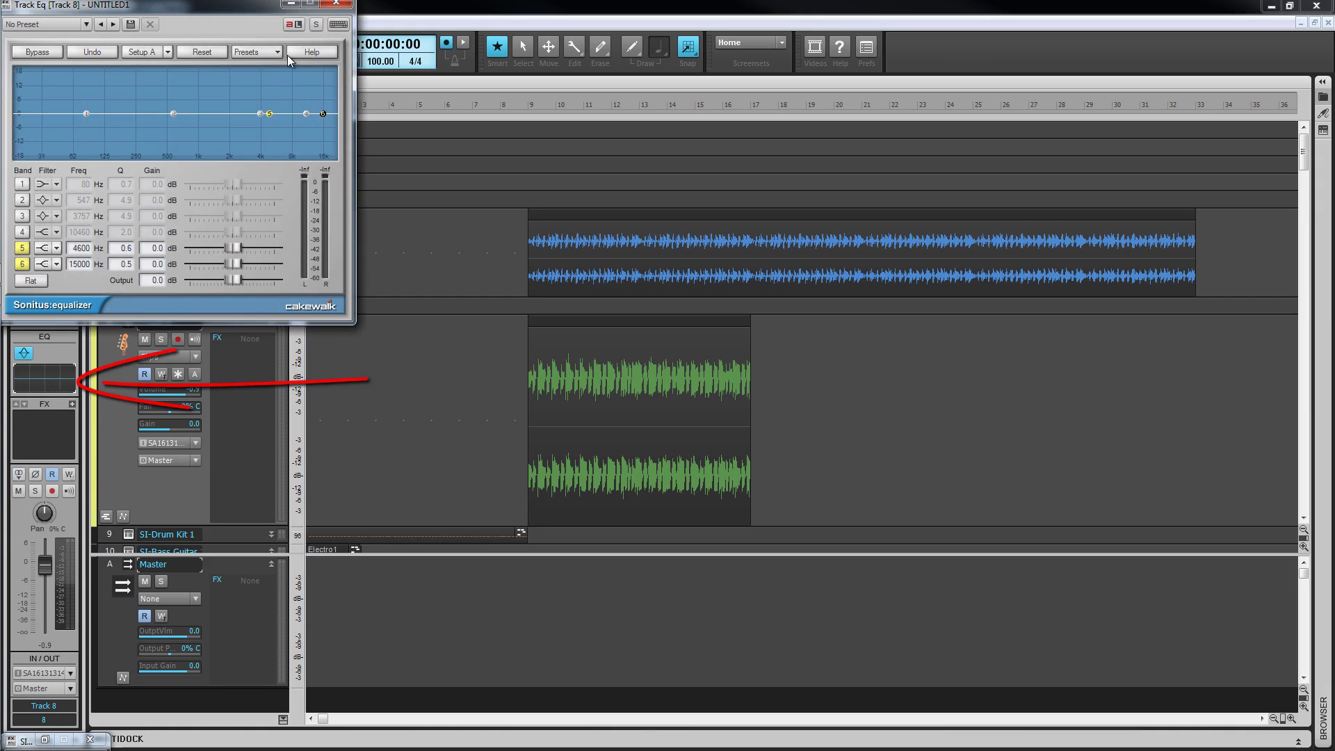
left_click(337, 3)
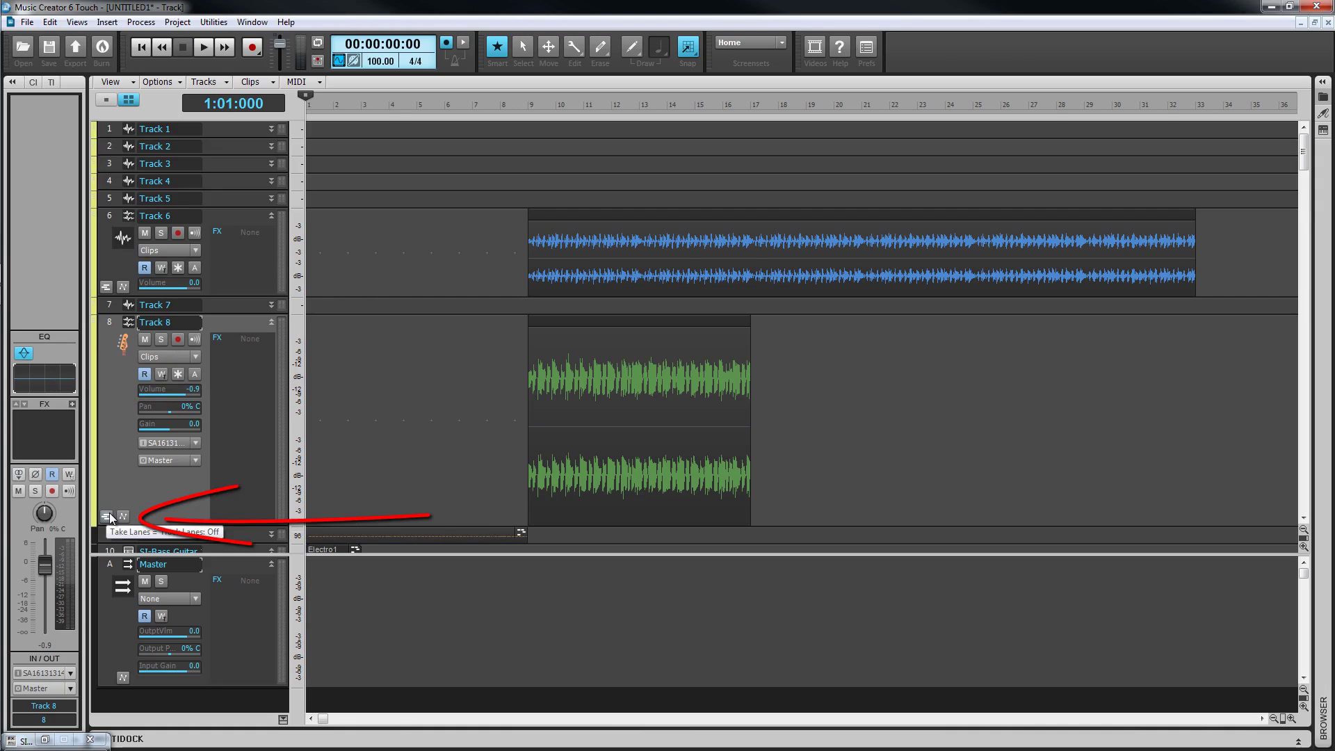
Show Track 8's take lanes and its volume automation lane.
left_click(110, 517)
left_click(124, 499)
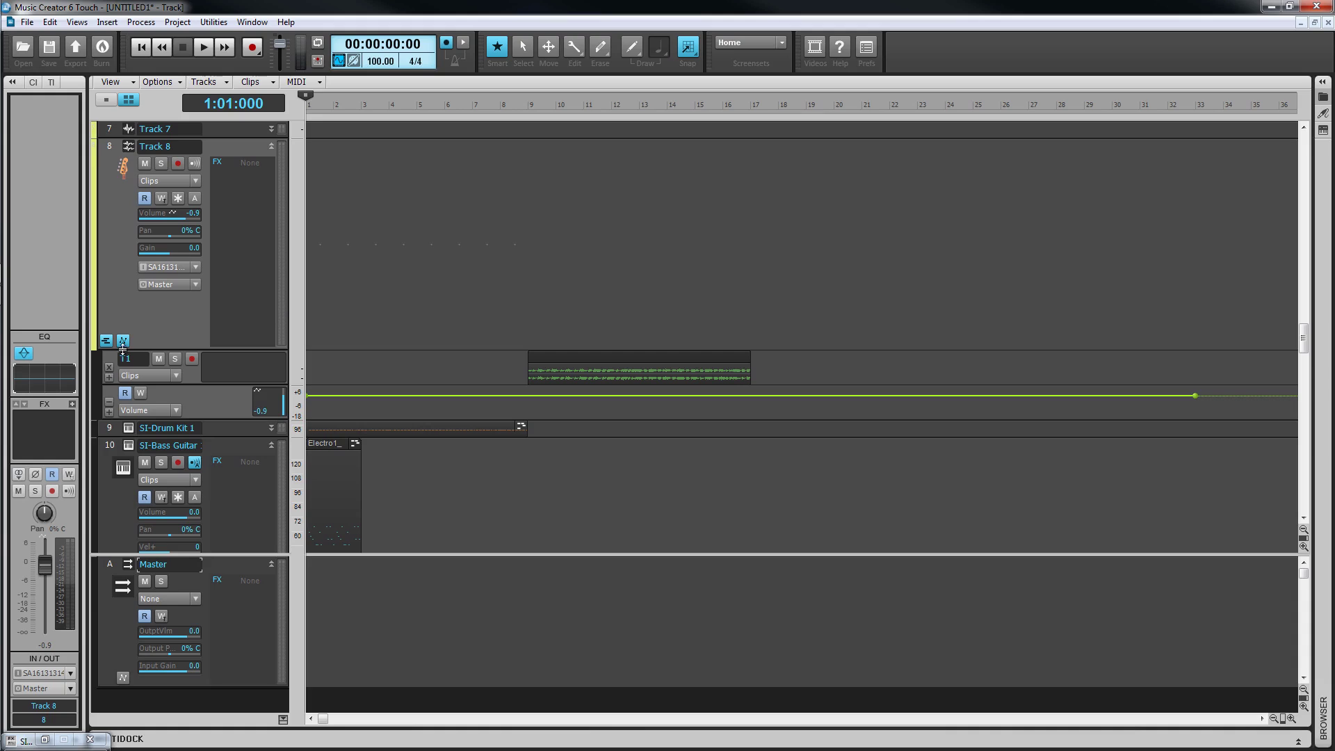
Add take lane T2 to Track 8 and copy T1's clip into it, starting at measure 10.
left_click(110, 377)
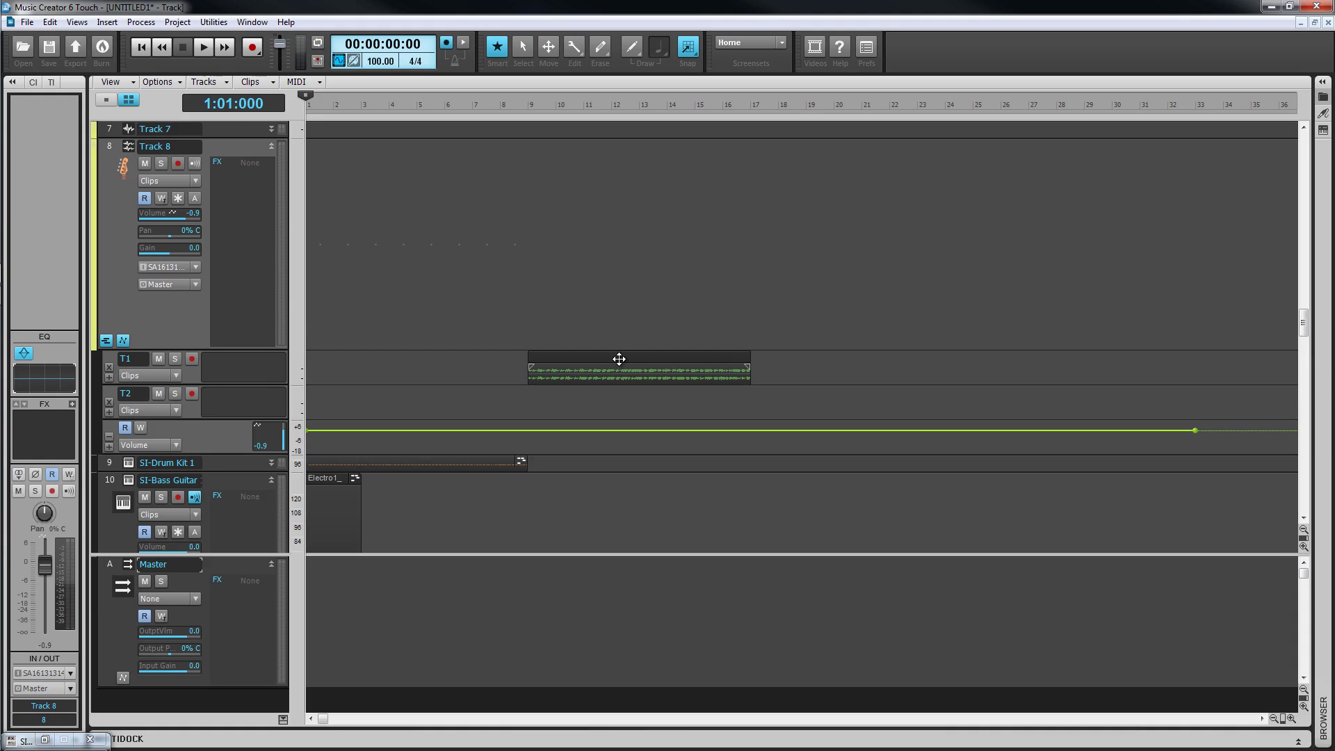
left_click_drag(620, 359, 661, 402)
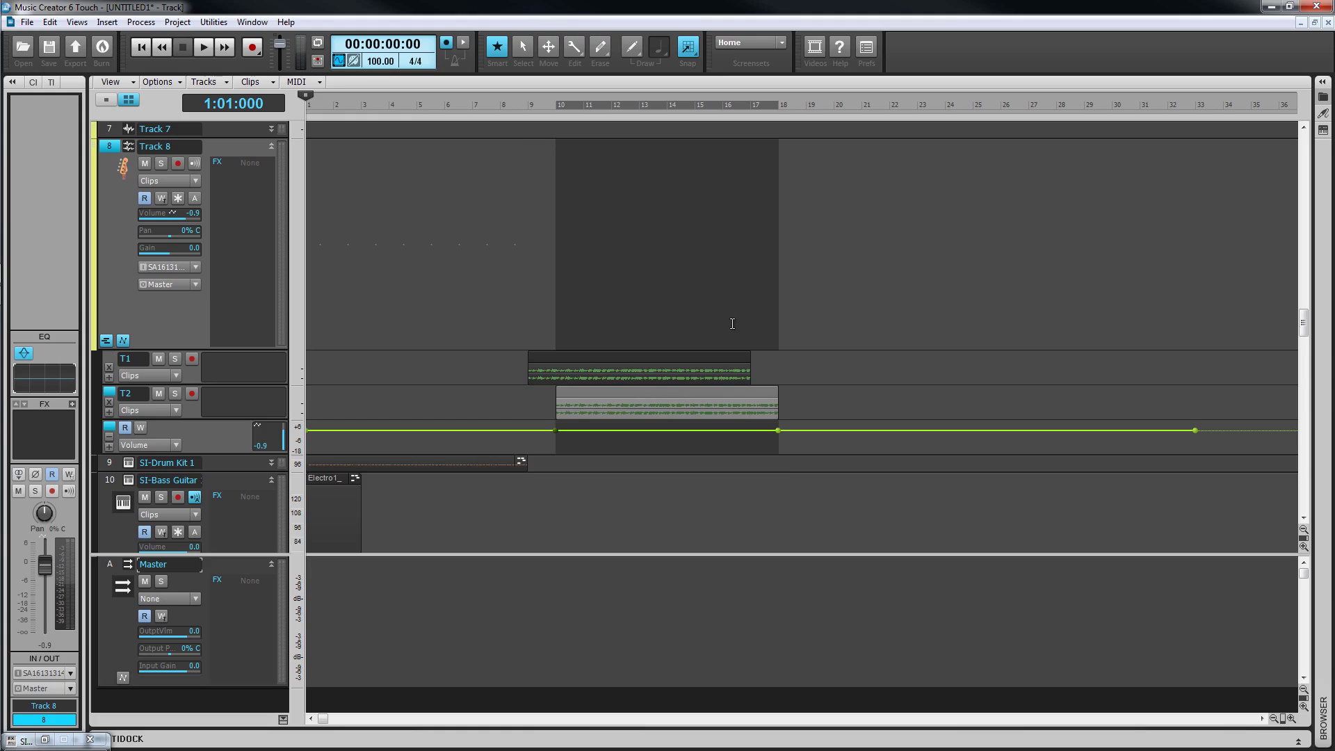
mouse_move(605, 360)
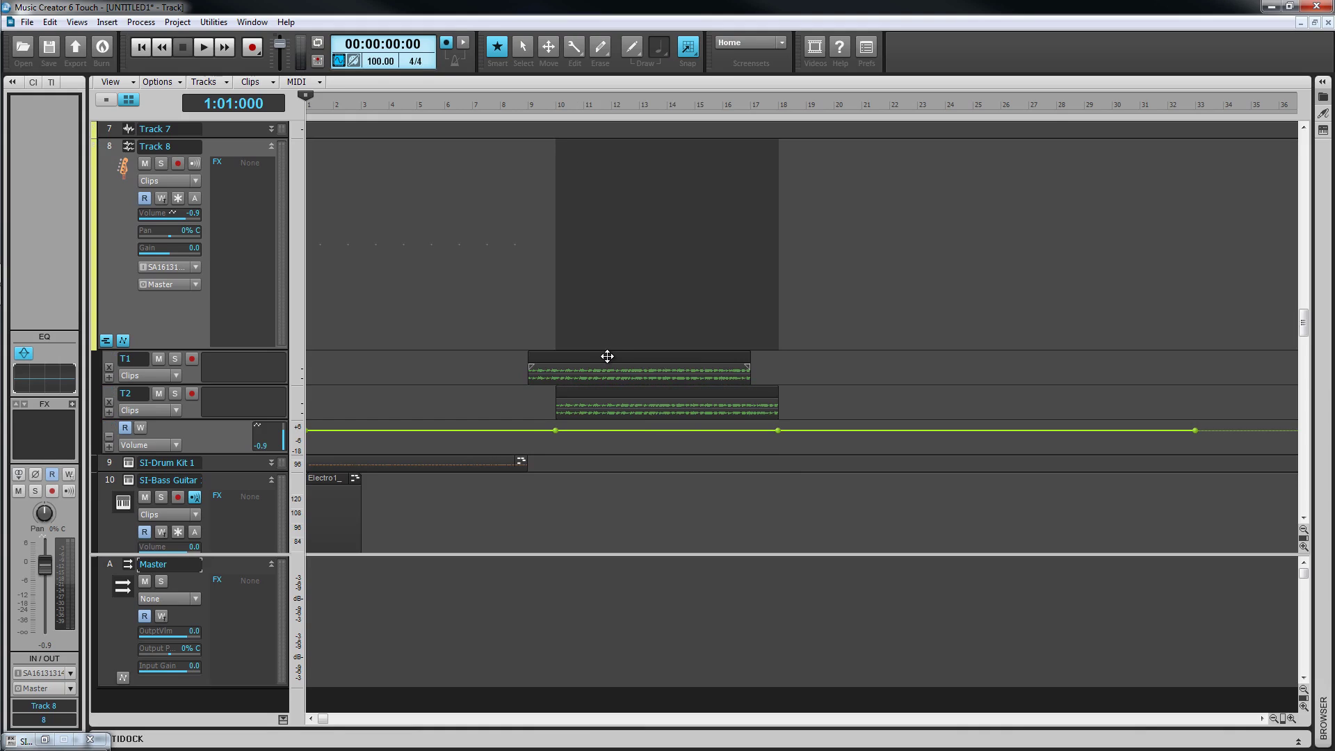
left_click(607, 357)
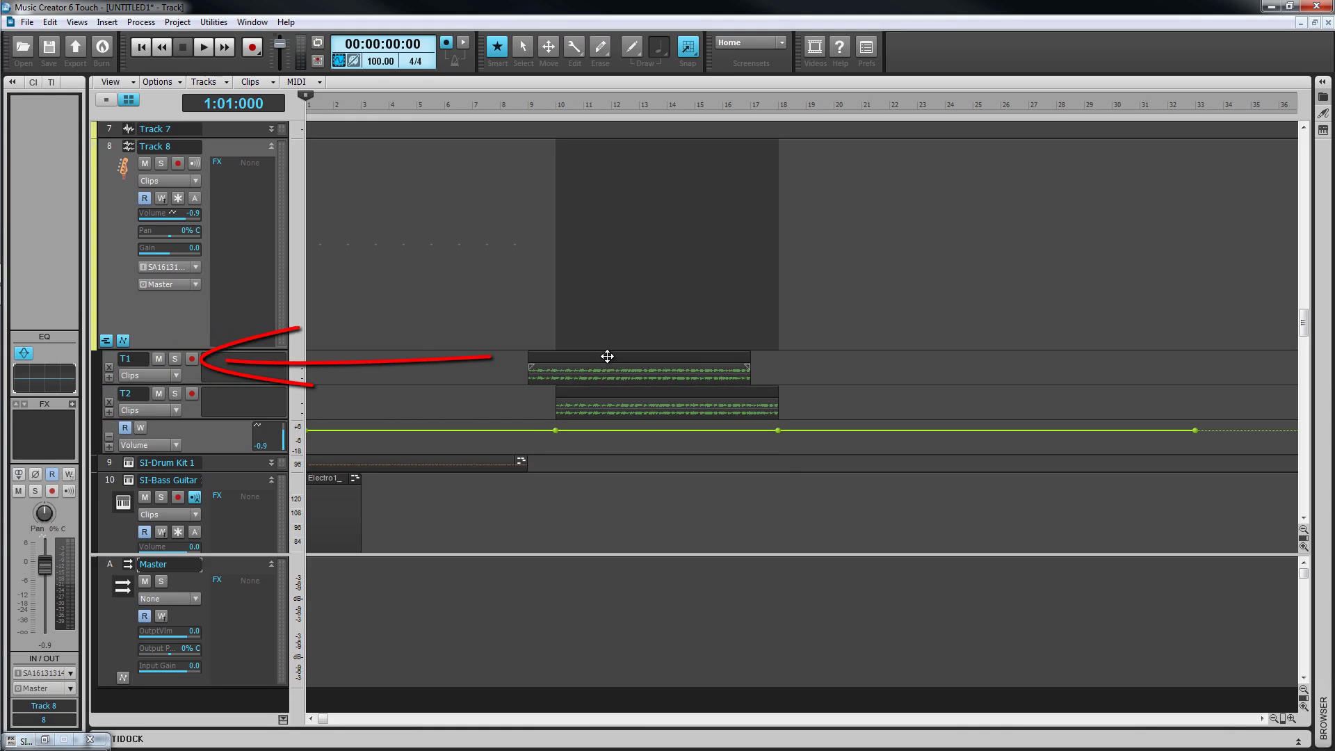
Try take lane T1's solo and record-arm controls, switching each on and back off.
left_click(417, 365)
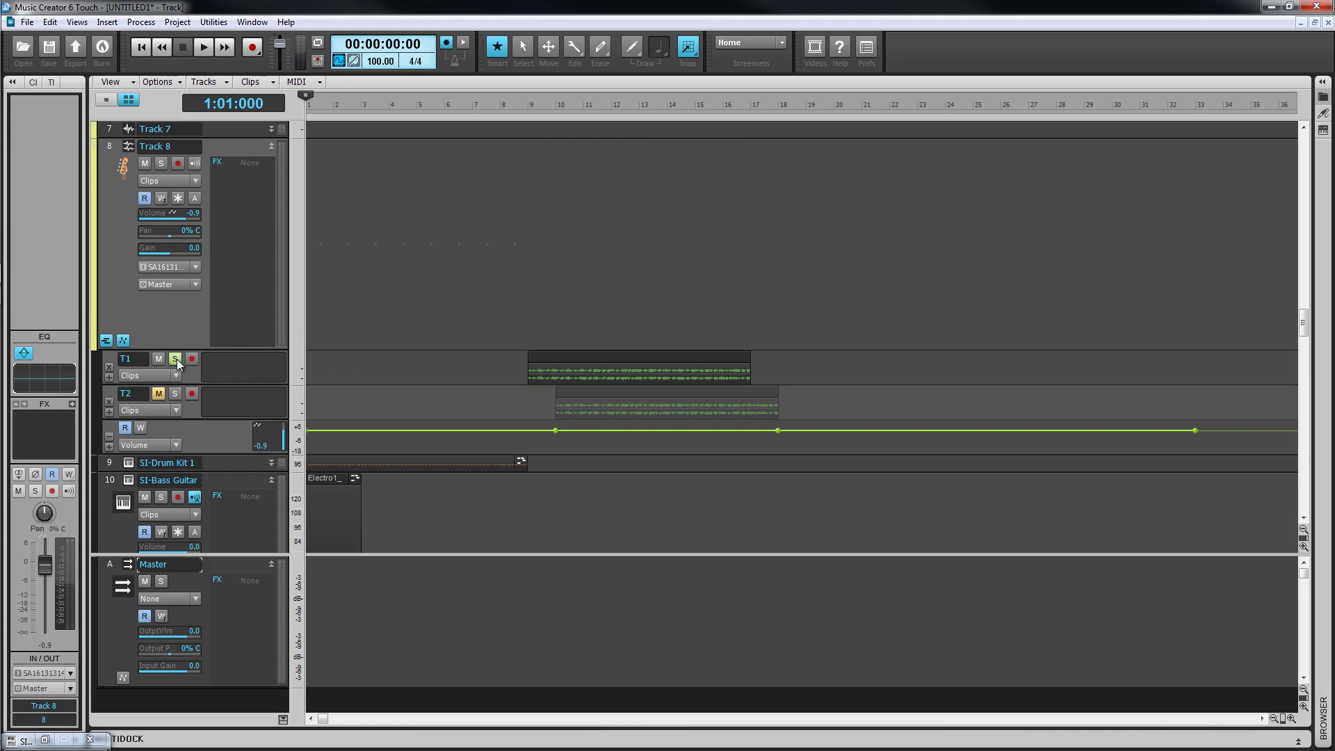
left_click(192, 359)
left_click(192, 359)
Add the note "First take" to take lane T1.
left_click(232, 364)
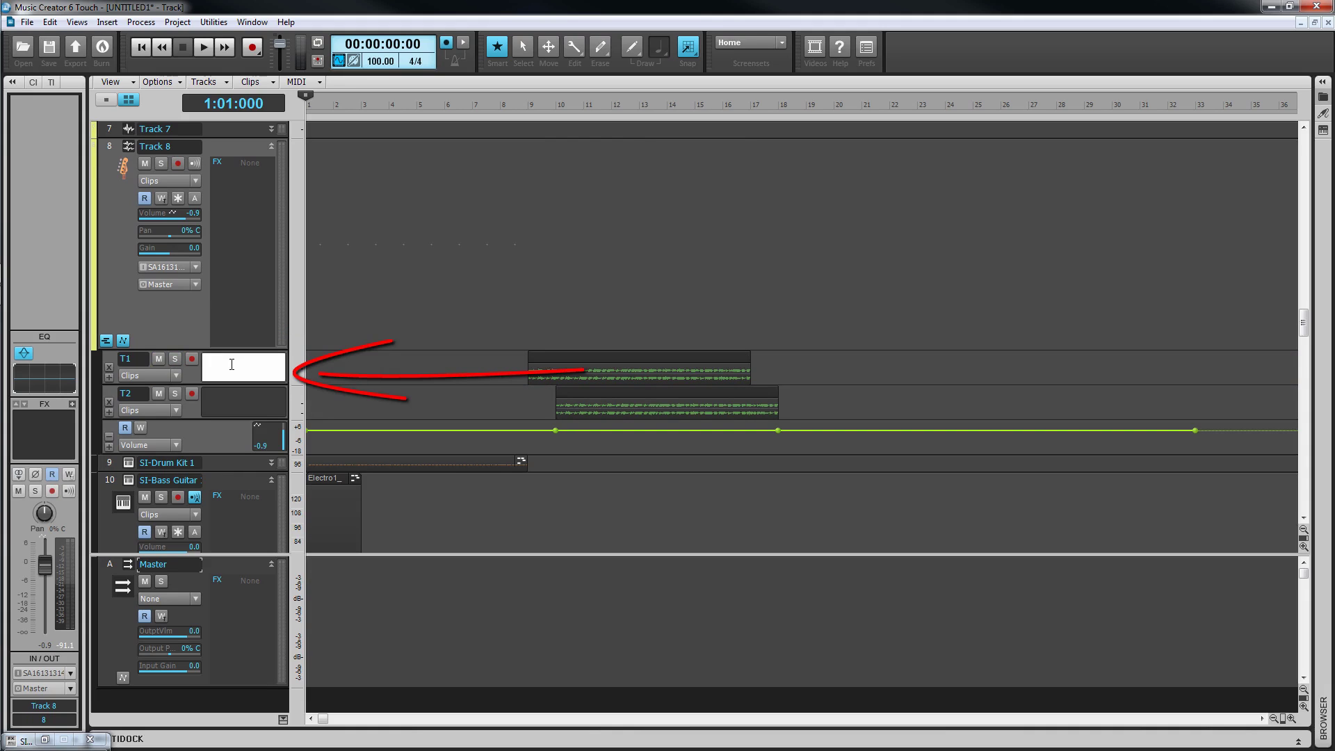
type("First take")
key("Return")
Review the Clips and Clip Automation choices in take lane T1's edit filter and dismiss them.
left_click(178, 375)
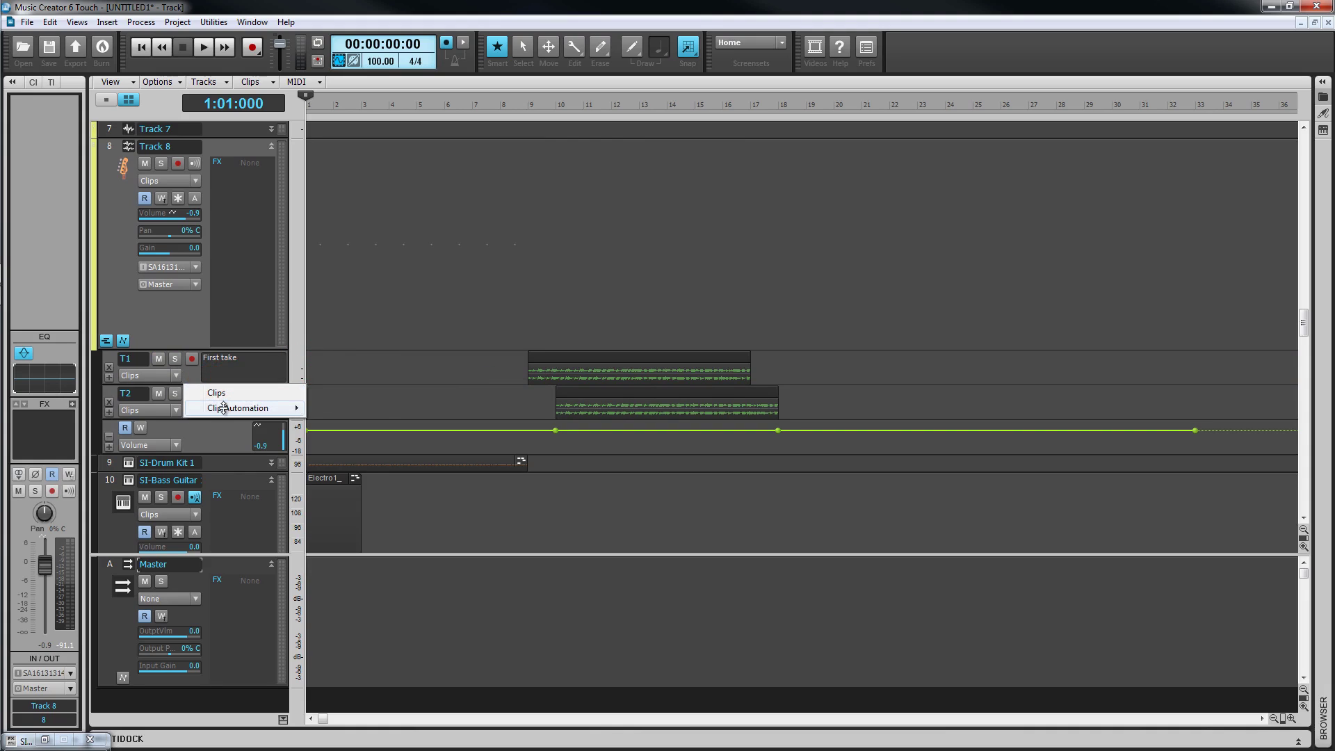
mouse_move(223, 408)
key("Escape")
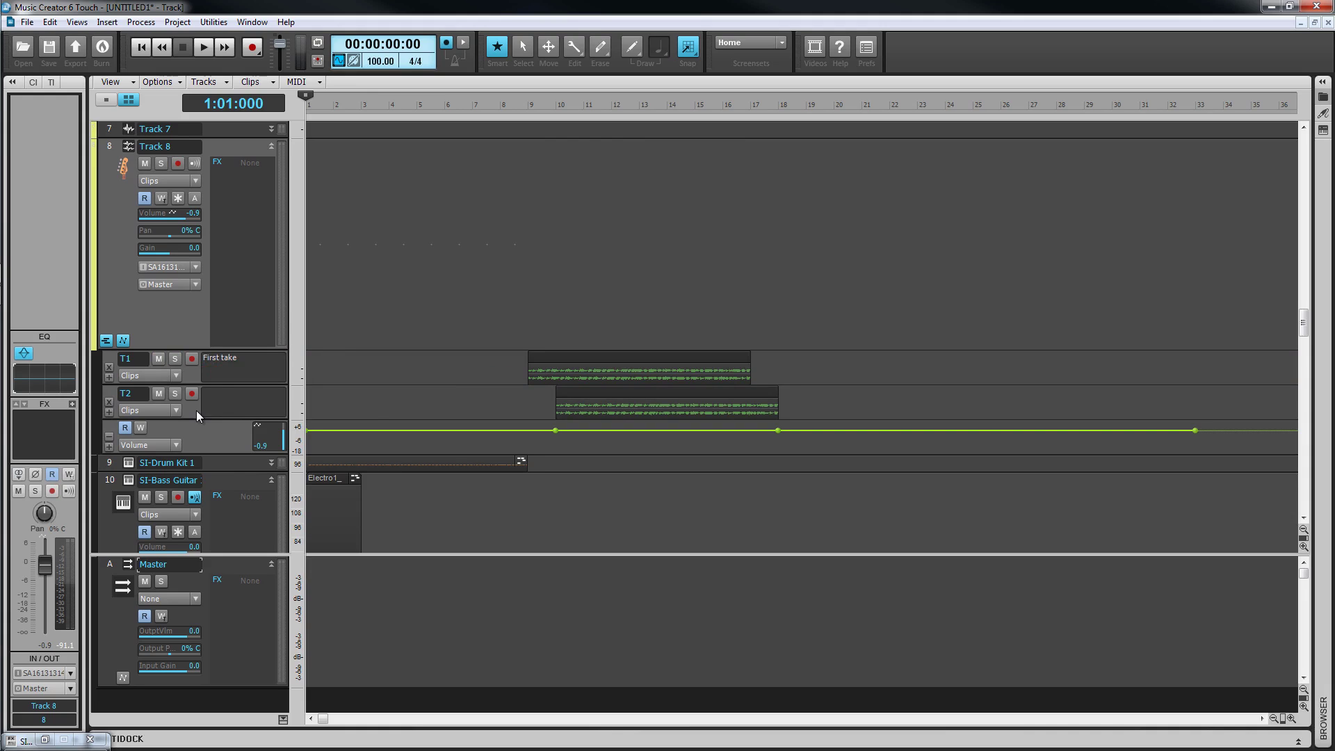
mouse_move(196, 416)
left_mouse_down()
mouse_move(220, 438)
mouse_move(219, 409)
mouse_move(196, 409)
left_mouse_up()
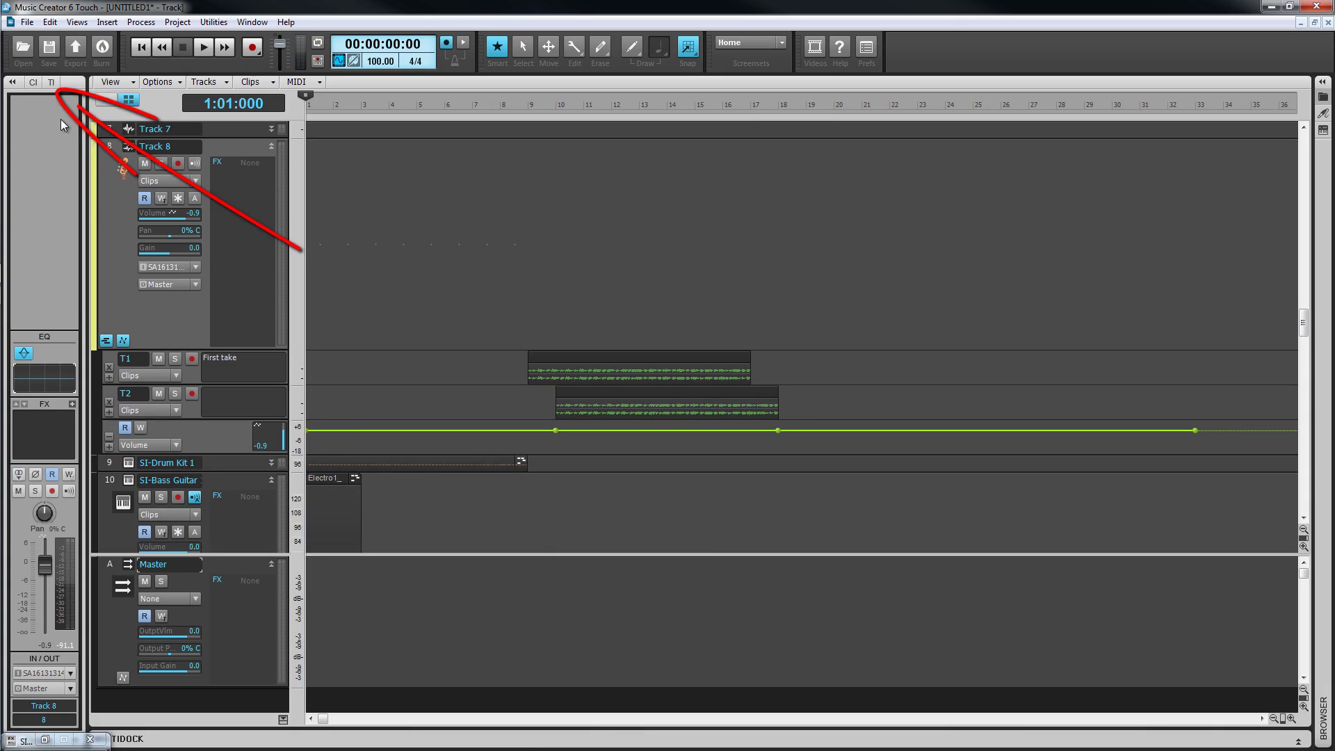
Show Track 8's properties in the inspector and rename the track to Bass.
left_click(53, 82)
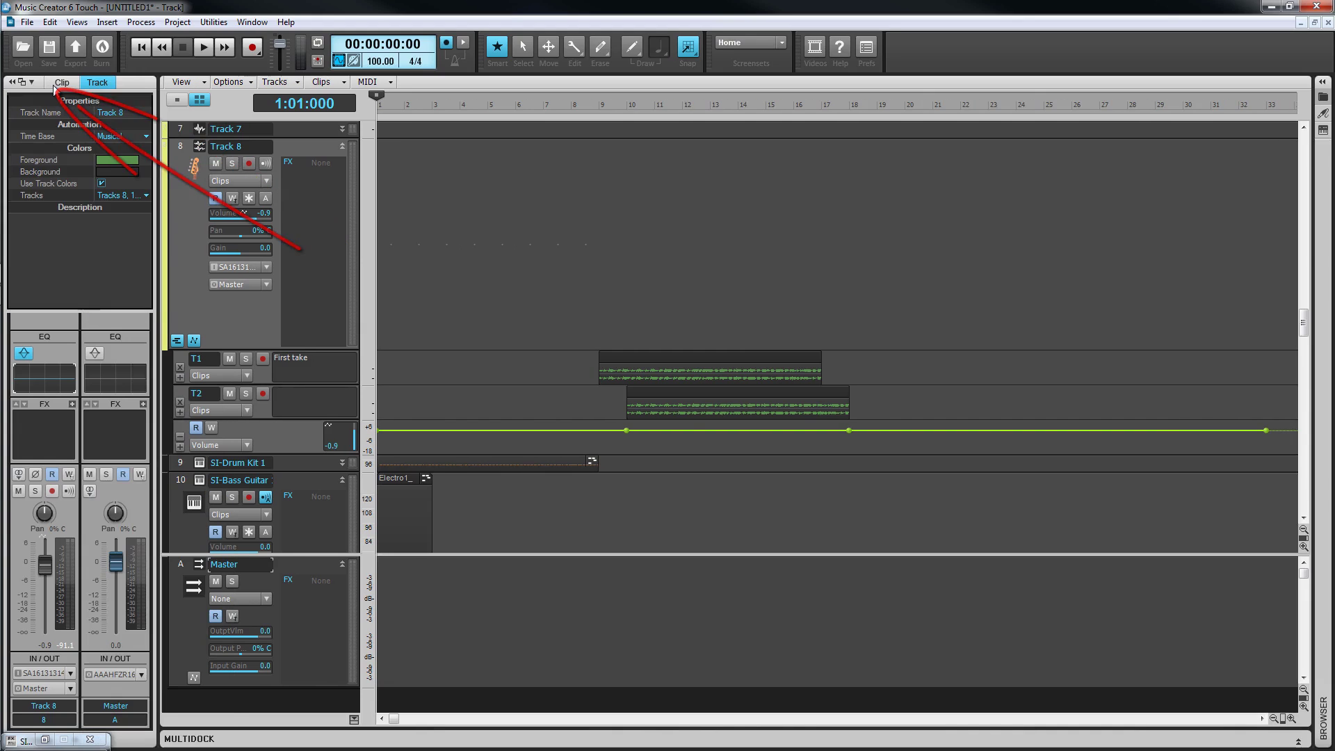
left_click(108, 112)
type("Bass")
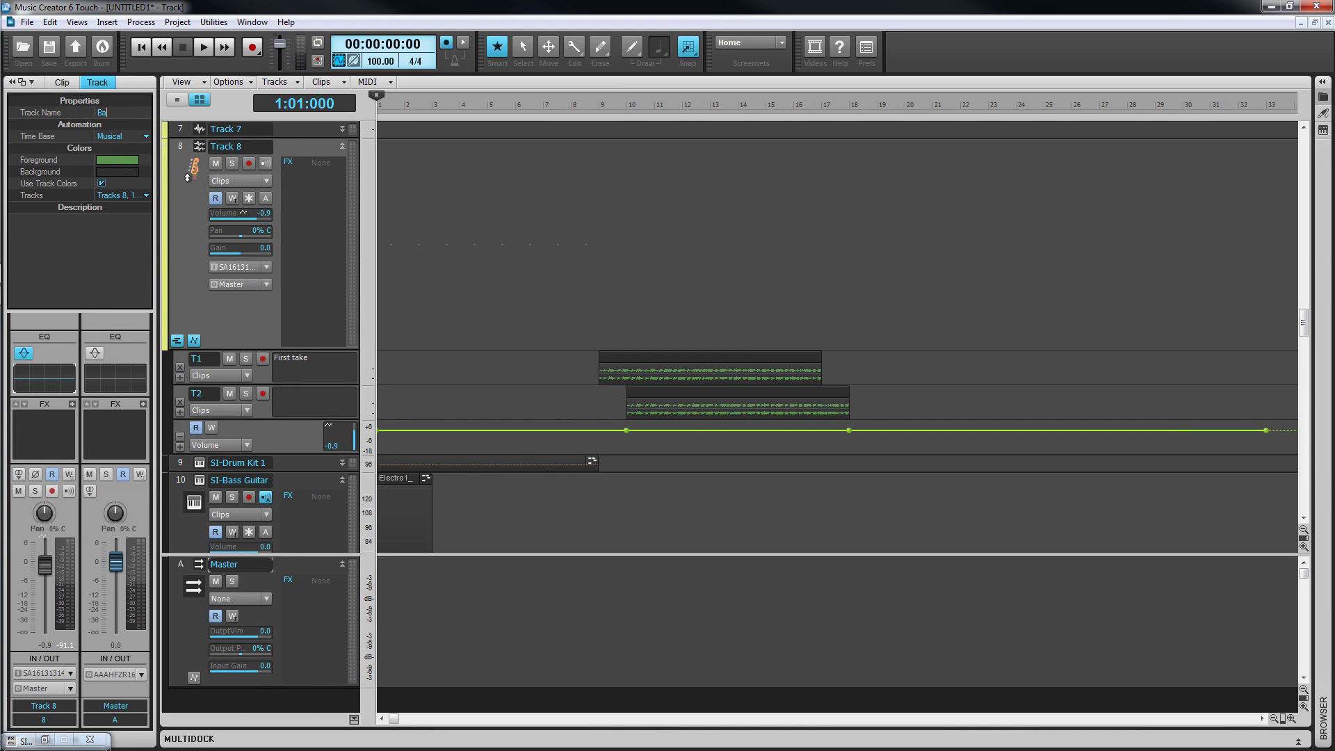
key("Return")
Review the Time Base choices in the Bass track's properties and bring up its foreground color choices.
left_click(146, 136)
left_click(126, 153)
left_click(147, 160)
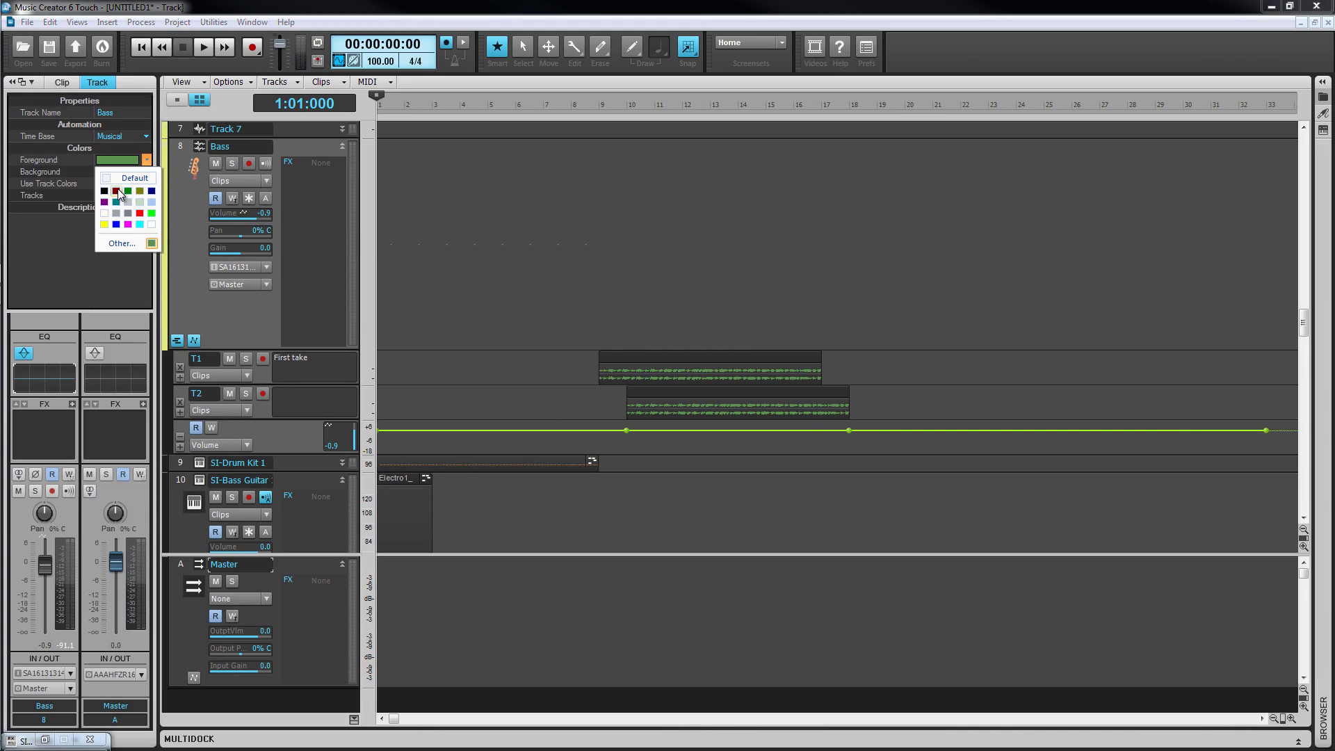